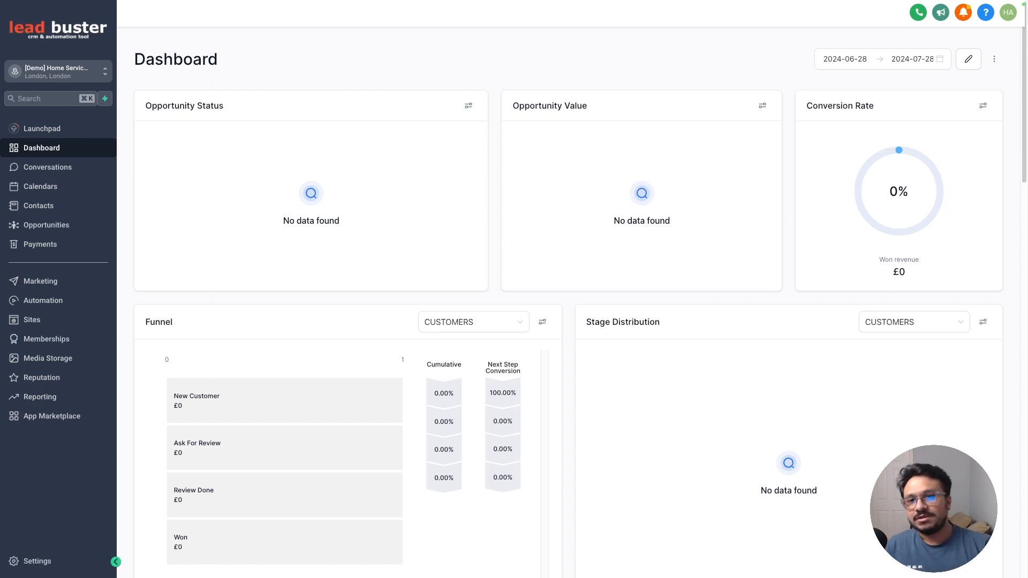
- Open the Manage Scoring settings and inspect the options menu of the first engagement rule
left_click(63, 561)
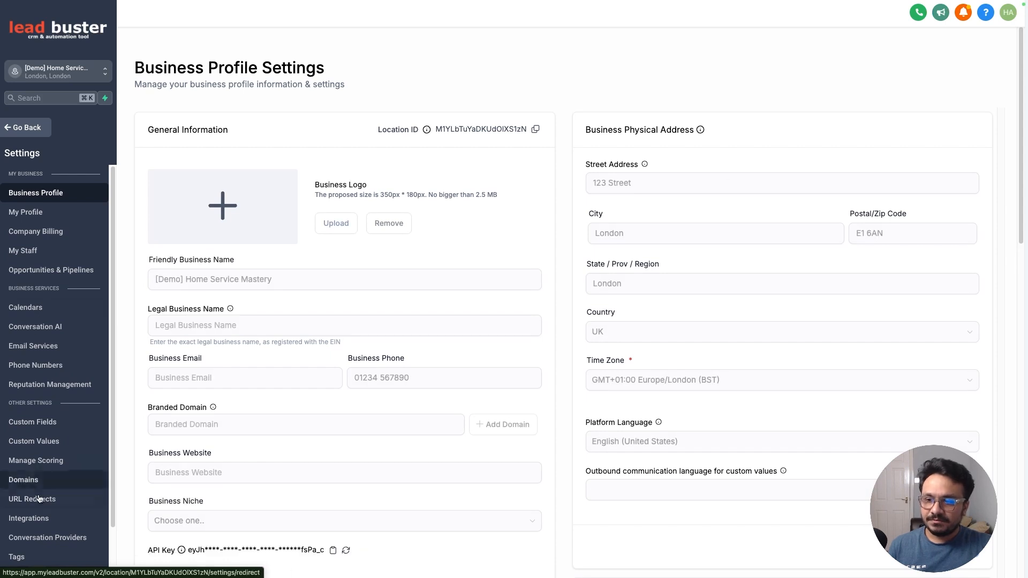
left_click(38, 462)
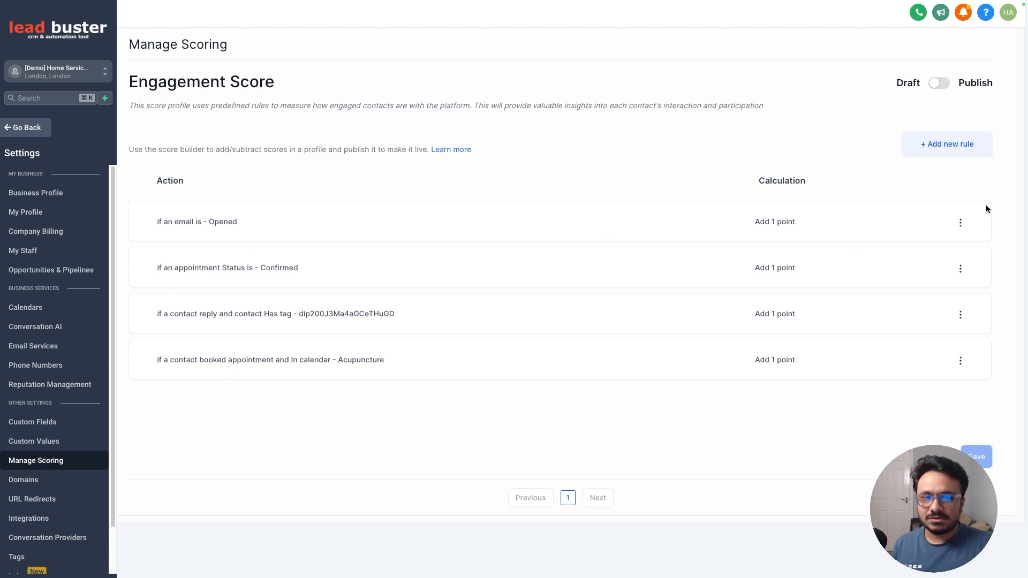
left_click(960, 222)
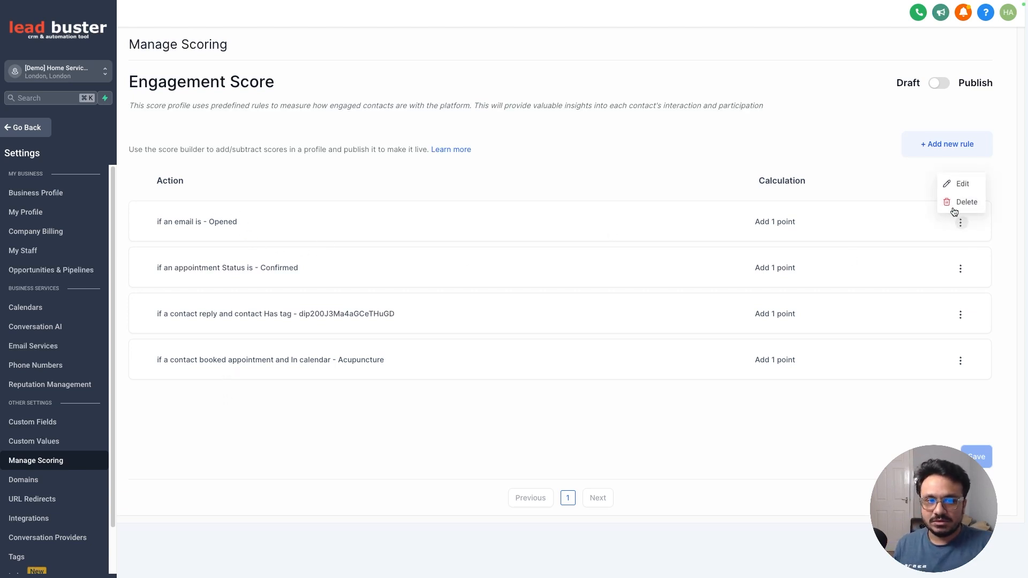
left_click(877, 147)
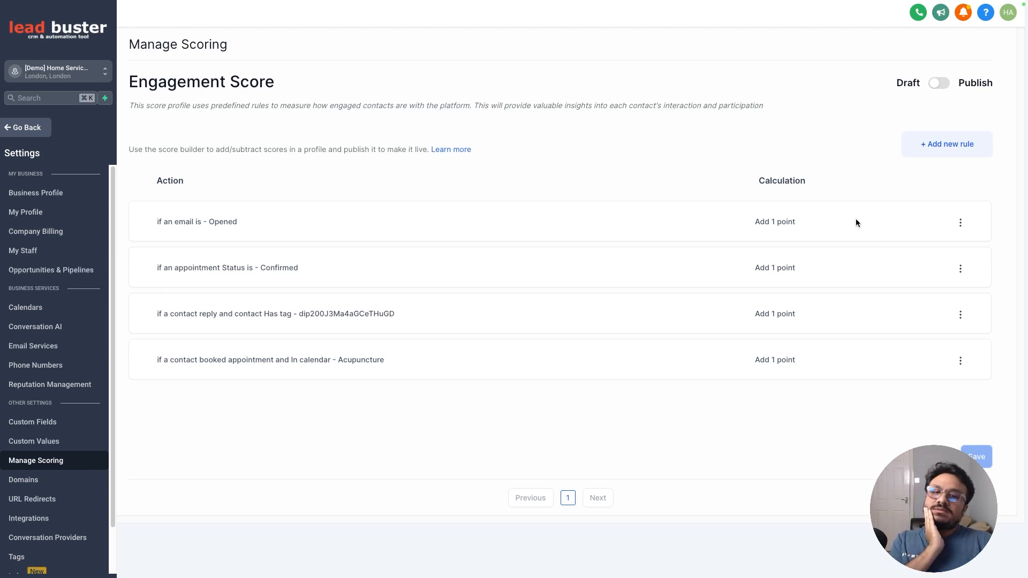
- Add an engagement rule for Email Events, Event, Opened that adds 1 point, and save it
left_click(927, 156)
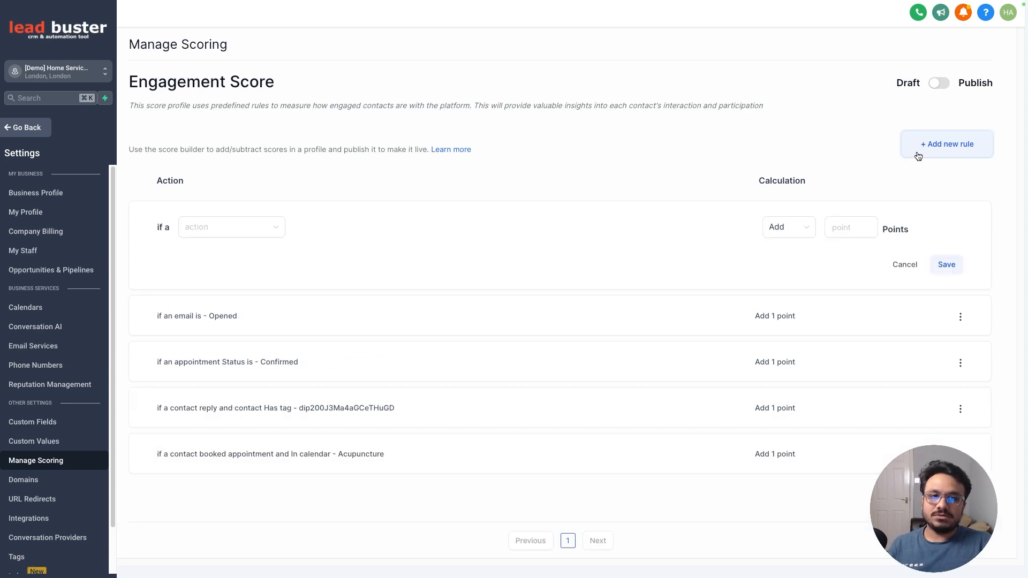
left_click(191, 233)
scroll(215, 303, "down", 3)
scroll(219, 321, "up", 3)
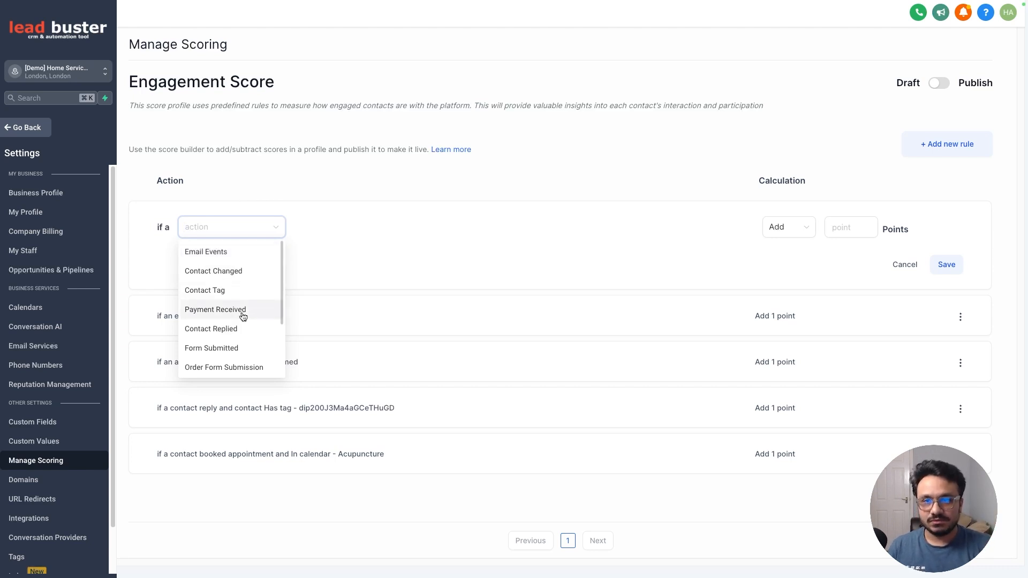
left_click(217, 256)
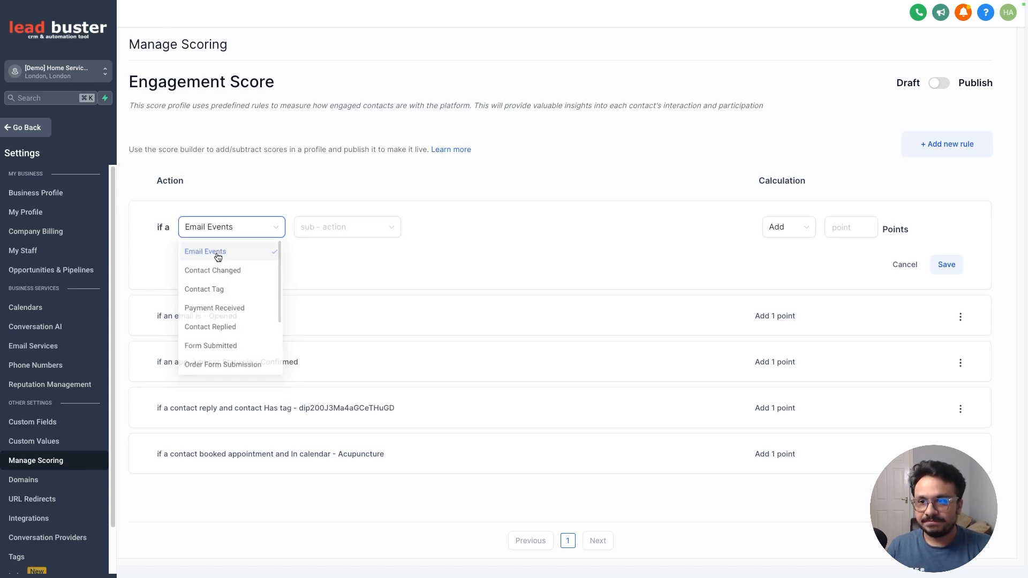
left_click(332, 232)
left_click(312, 252)
left_click(437, 232)
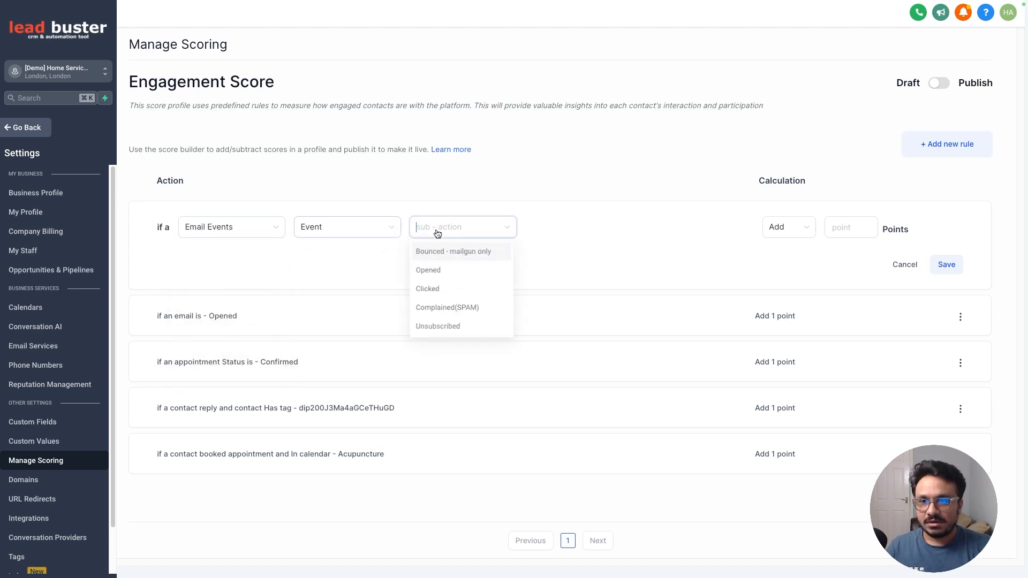
left_click(437, 271)
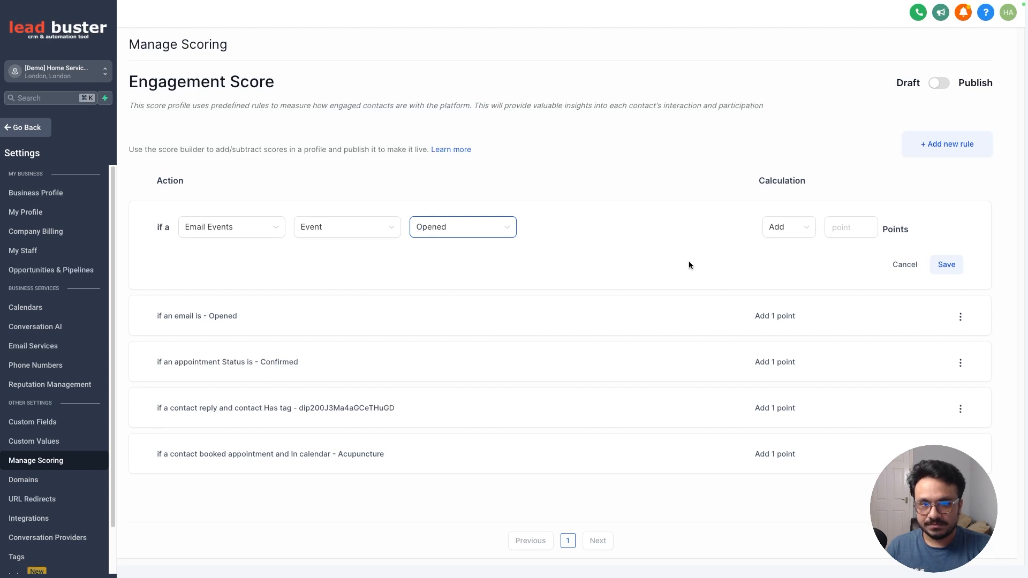
left_click(859, 225)
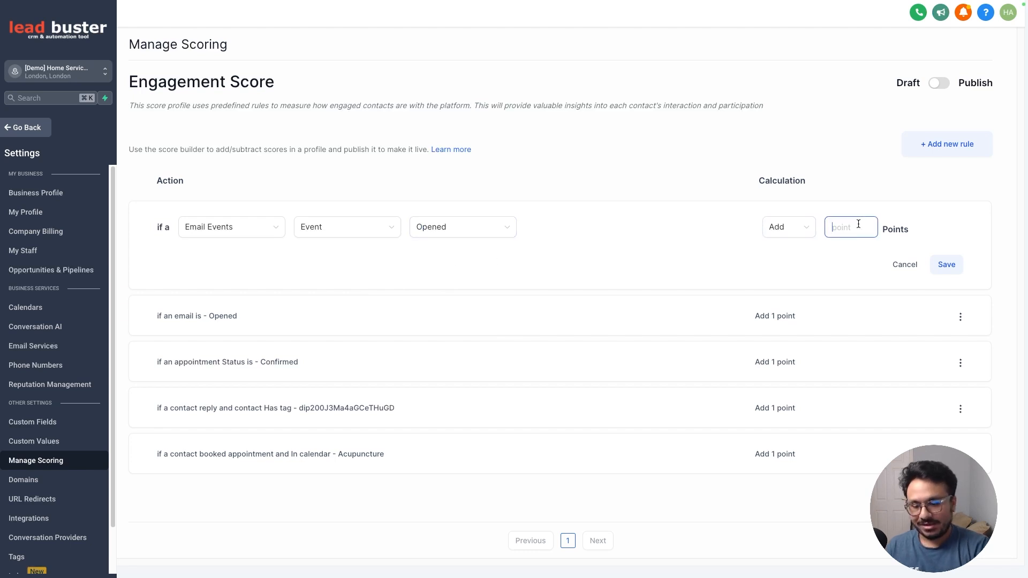
type("1")
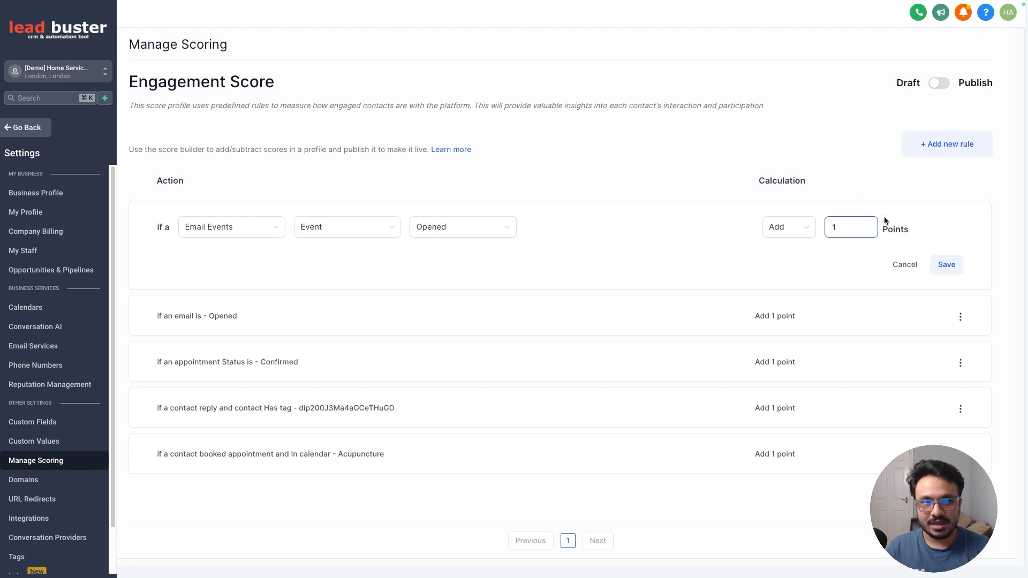
left_click(953, 271)
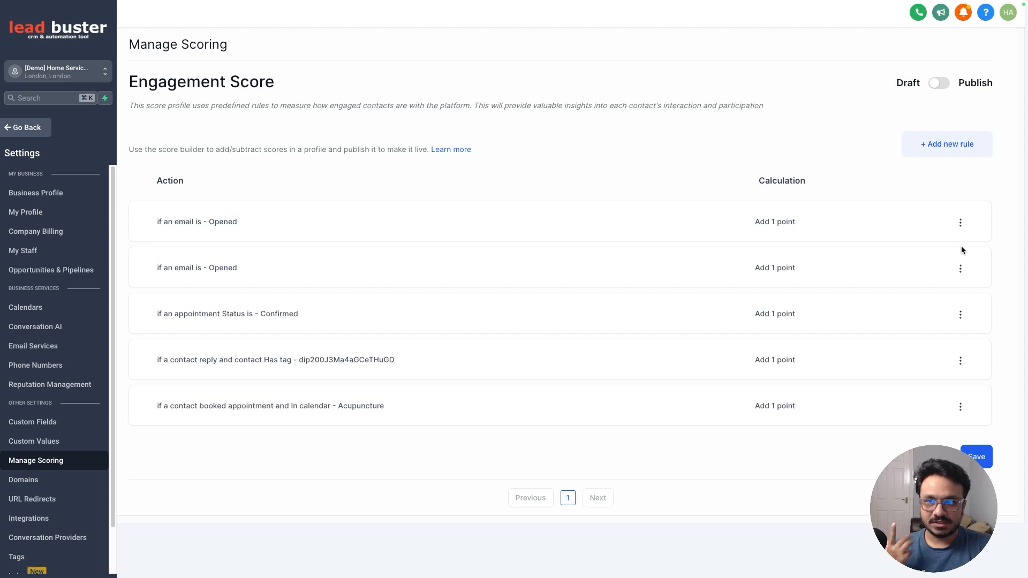
- Add a rule for Contact Tag, Tag added, facebook_ad that adds 2 points, and save it
left_click(919, 152)
left_click(208, 227)
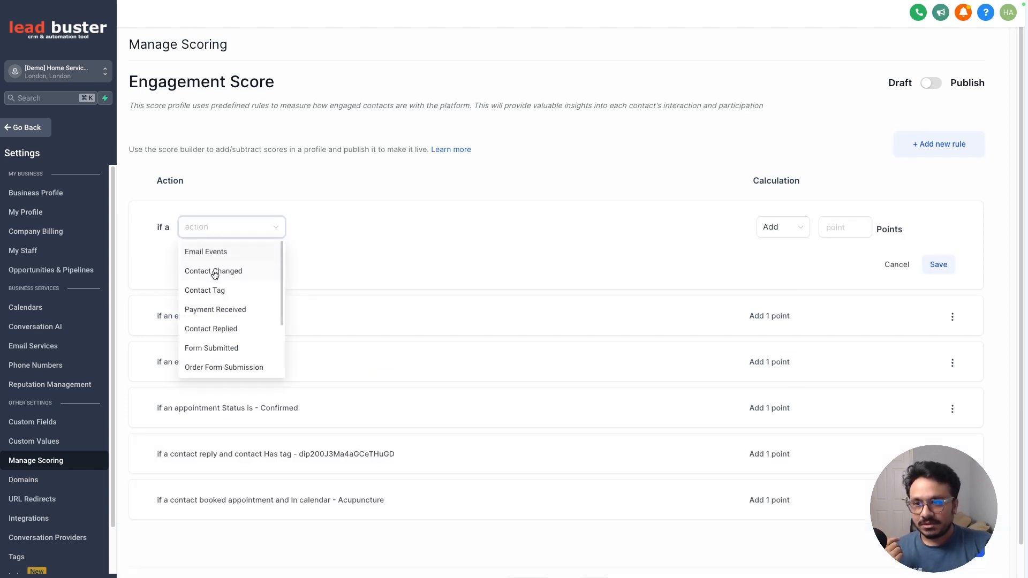
left_click(214, 290)
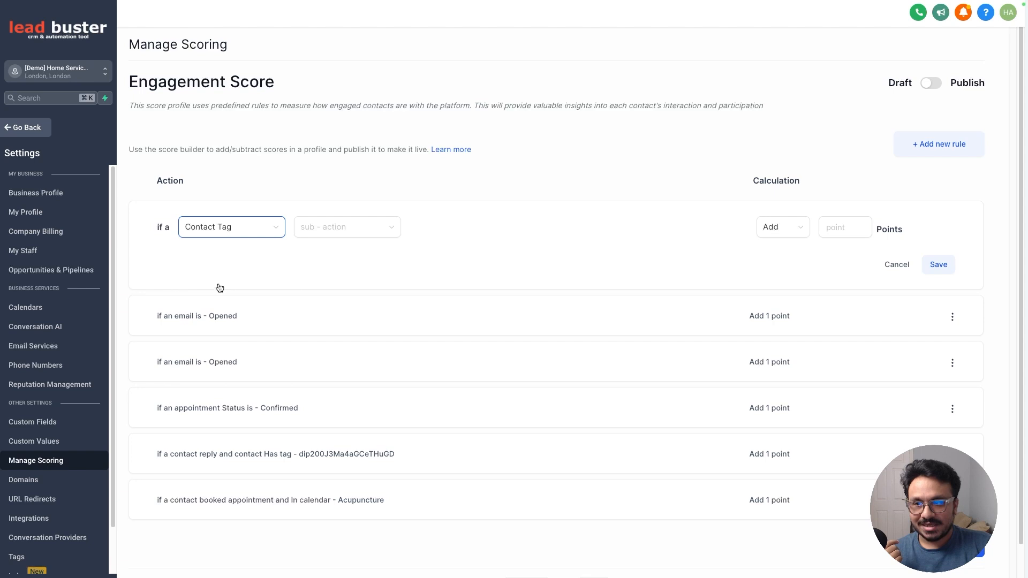
left_click(353, 234)
left_click(344, 252)
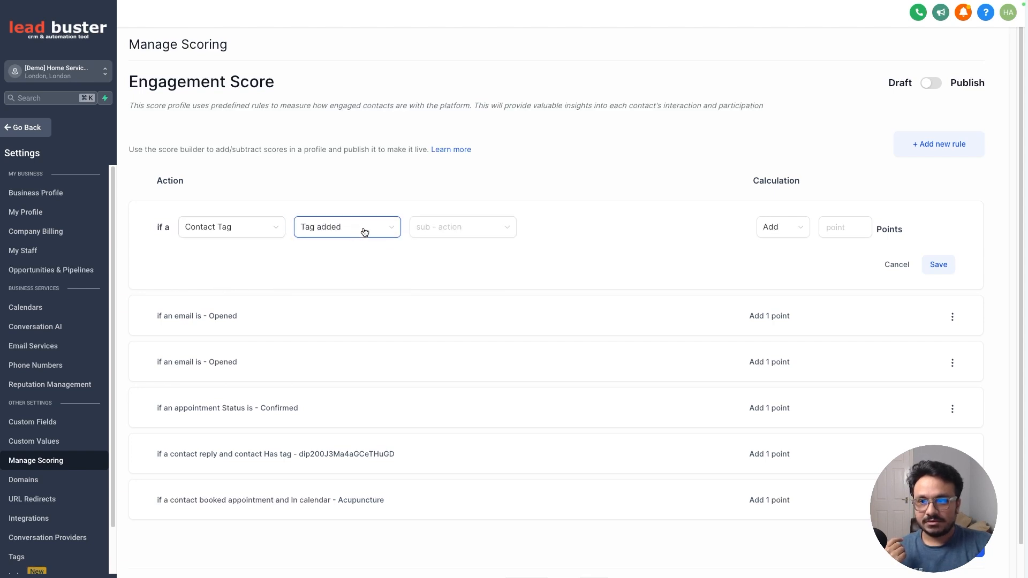
left_click(451, 227)
left_click(459, 254)
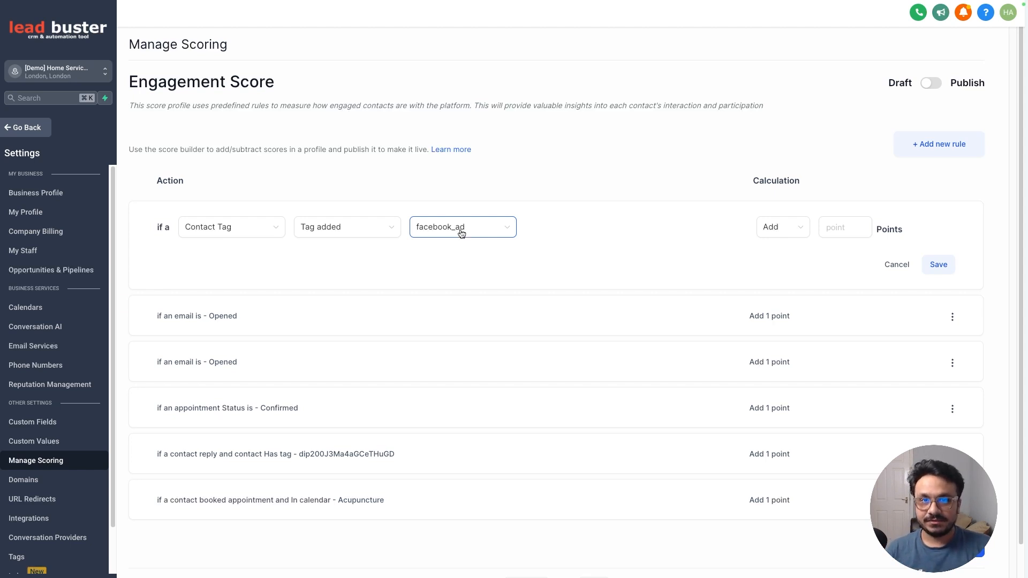
left_click(857, 234)
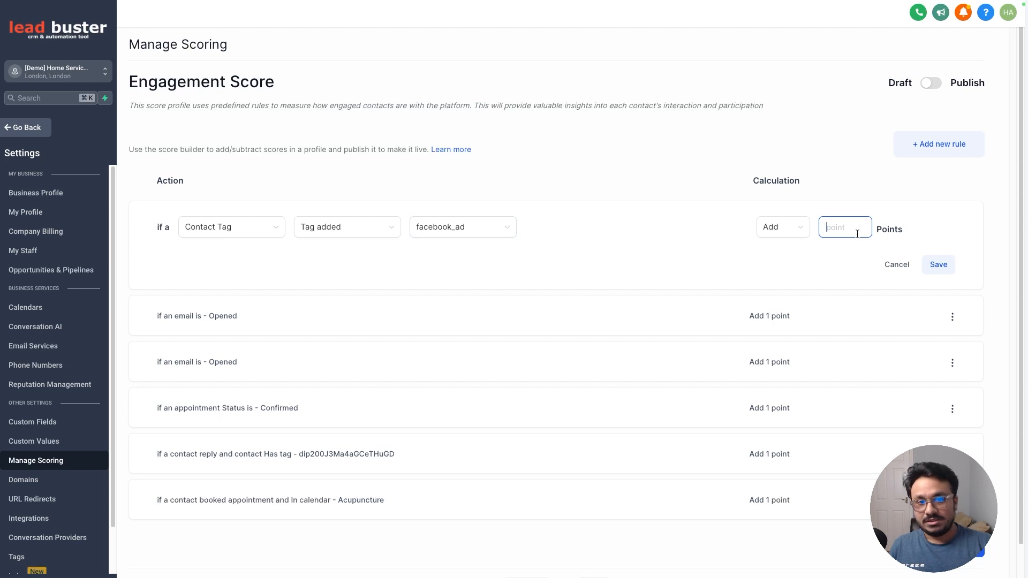
type("2")
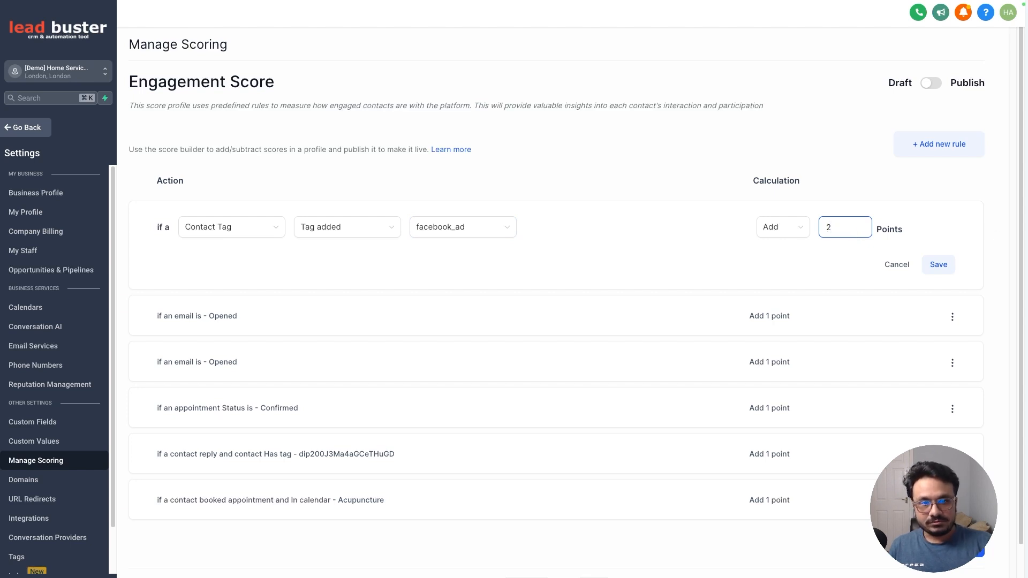
left_click(939, 264)
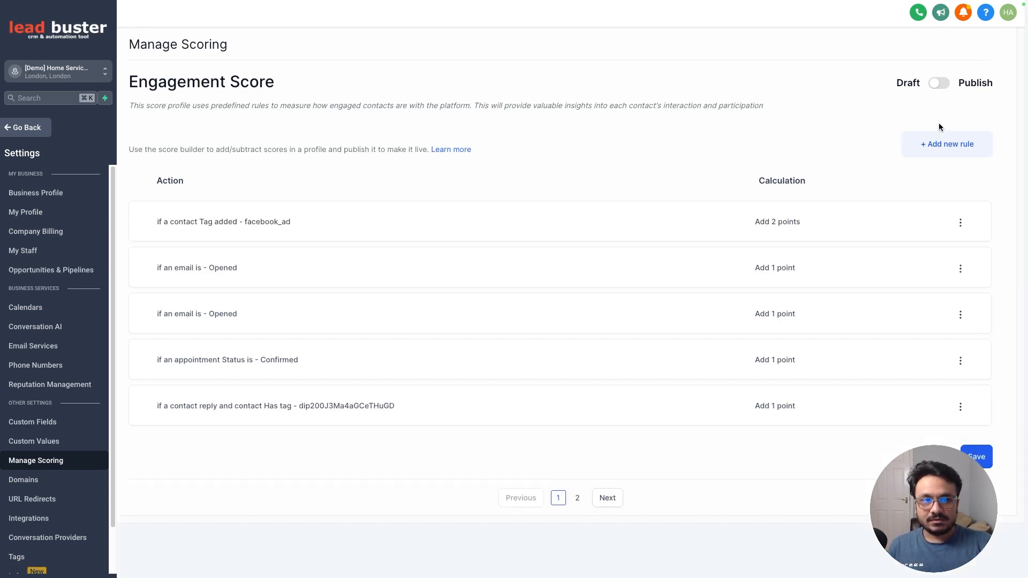
- Add a rule for Email Events, Event, Clicked that adds 2 points, and save it
left_click(946, 144)
left_click(220, 227)
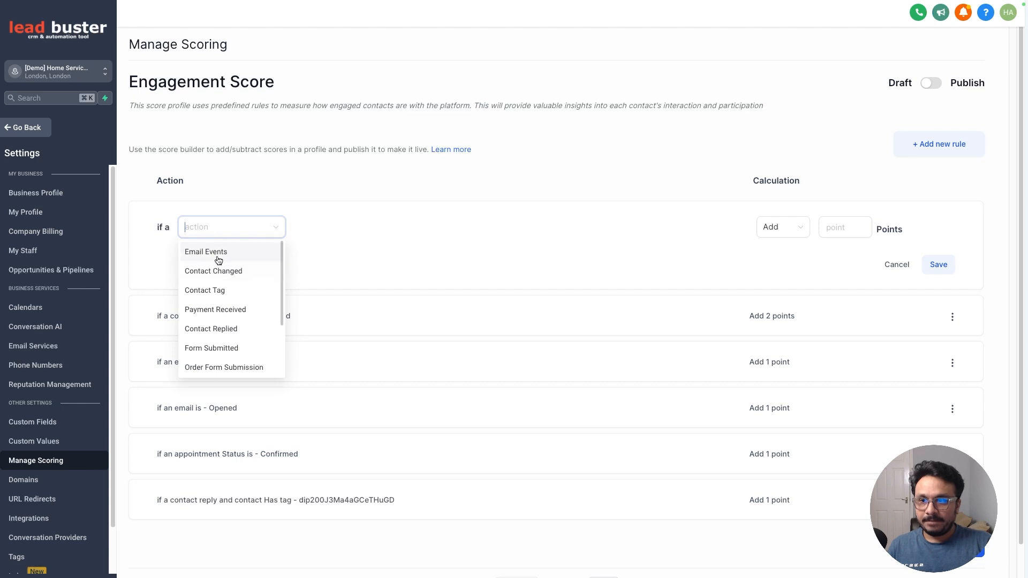
left_click(223, 254)
left_click(329, 236)
left_click(369, 250)
left_click(428, 228)
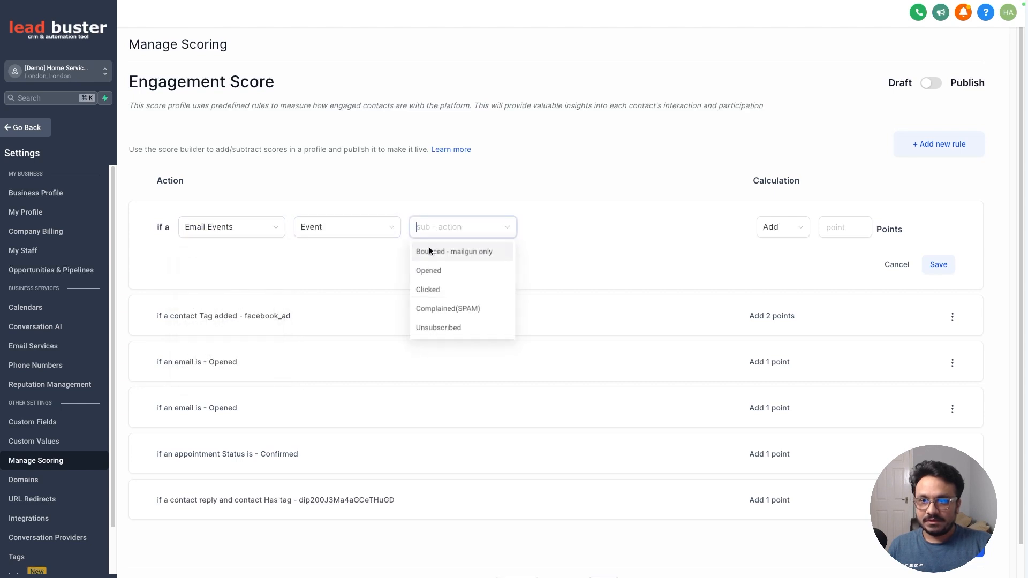
left_click(429, 290)
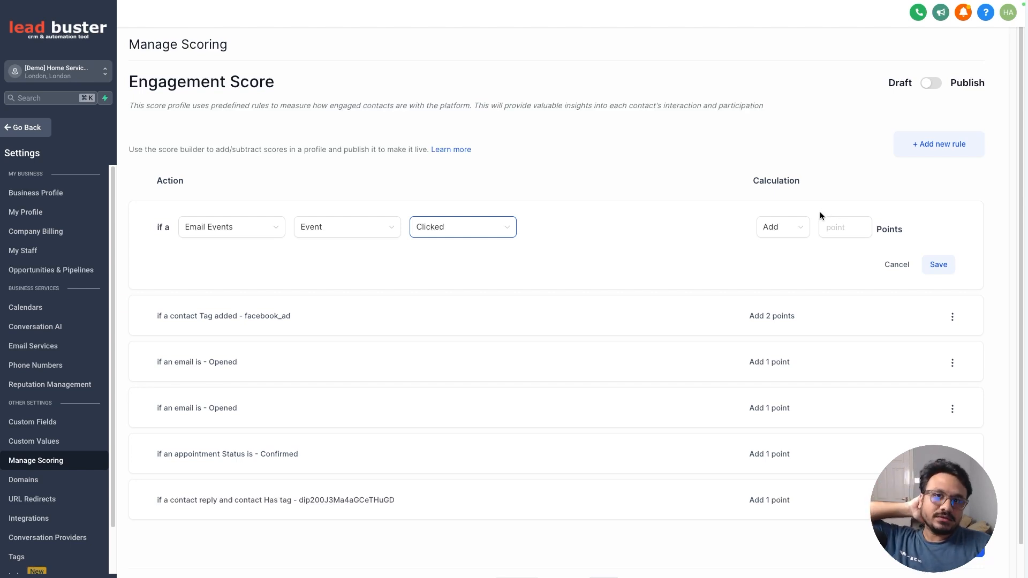
left_click(839, 227)
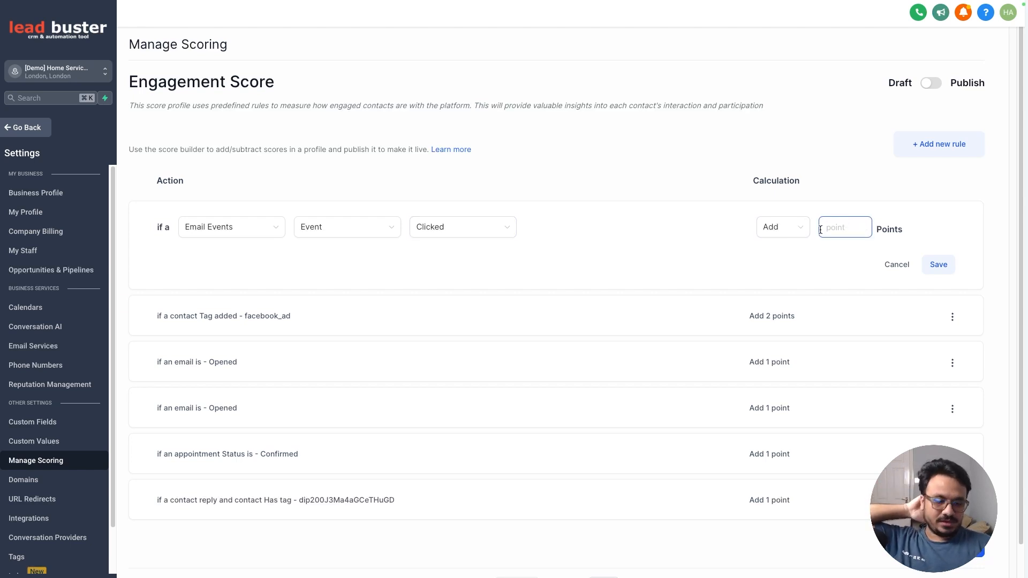
type("2")
left_click(938, 263)
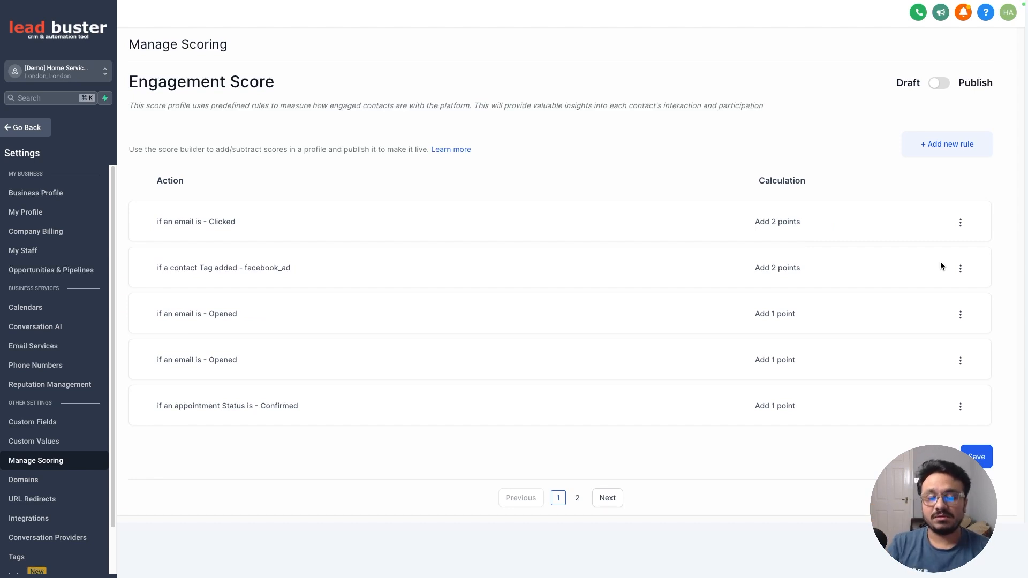
- Add a rule for Contact Replied, Contains phrase "yes" that adds 5 points, and save it
left_click(912, 143)
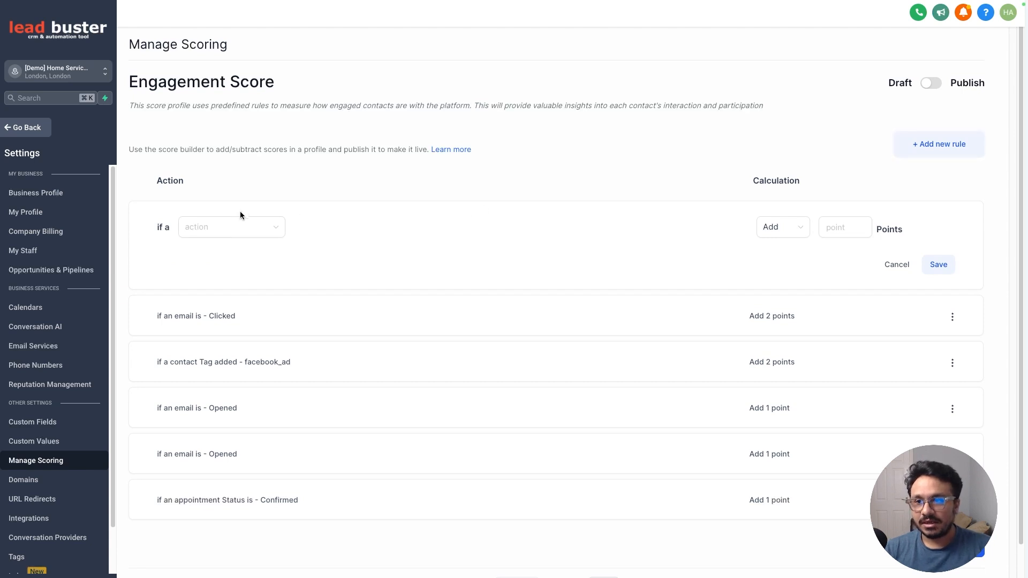
left_click(227, 225)
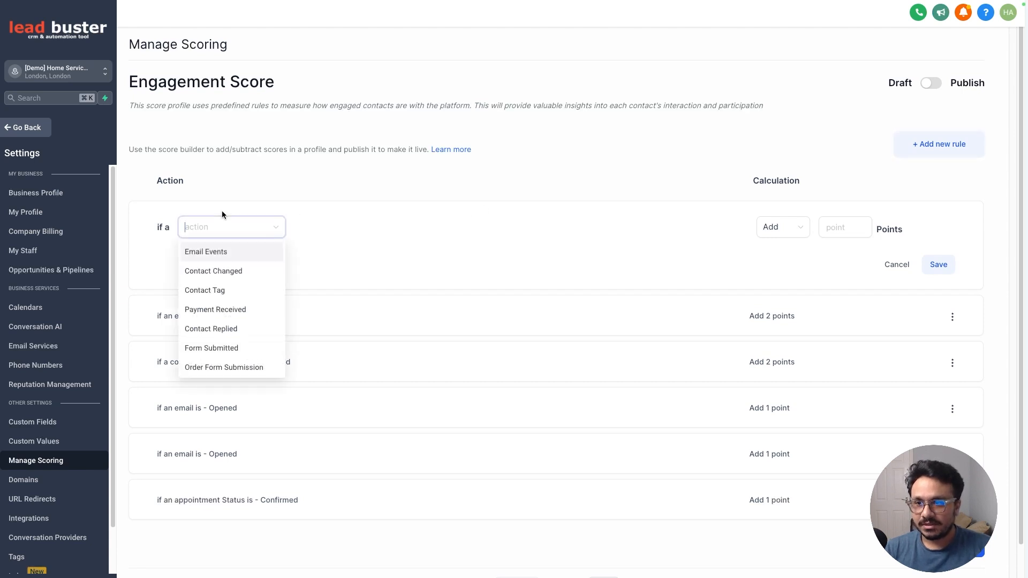
left_click(217, 332)
left_click(323, 228)
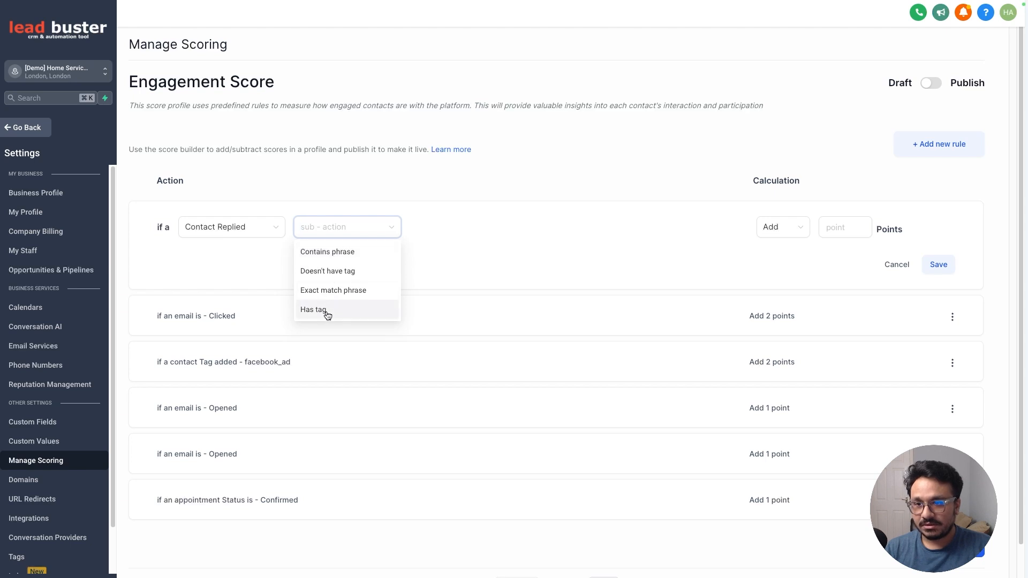
left_click(333, 252)
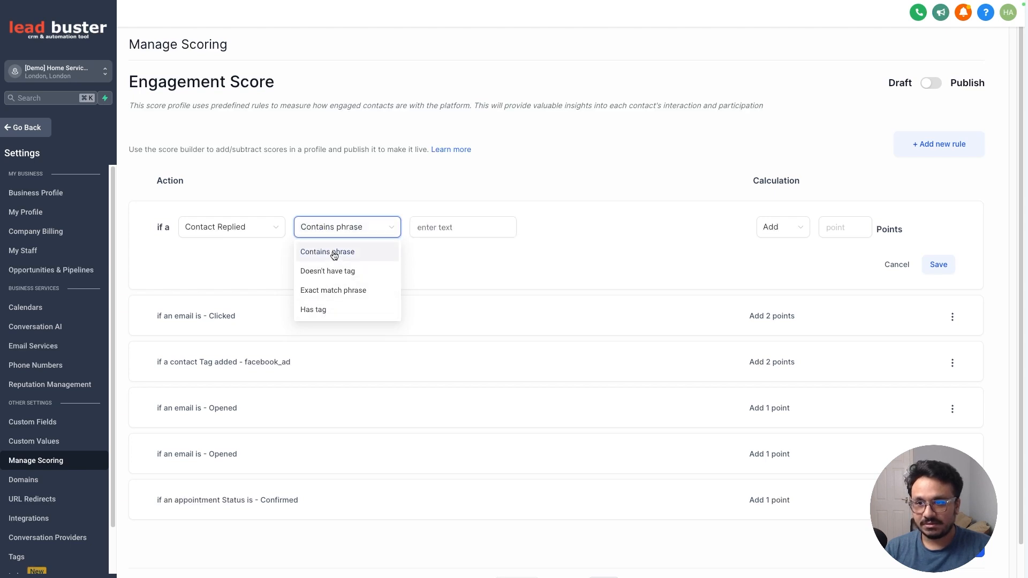
left_click(421, 227)
type("yes")
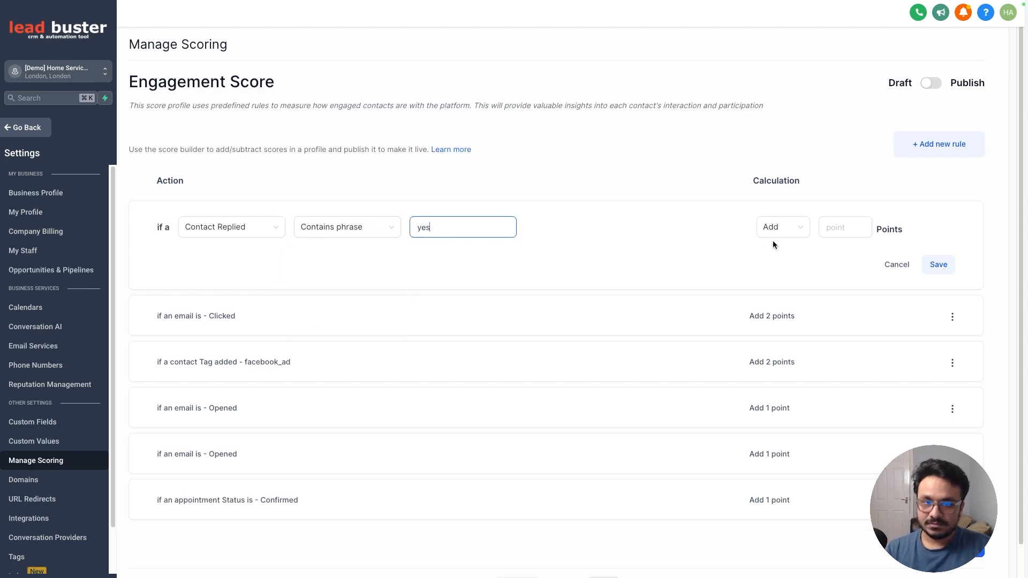
left_click(844, 227)
type("5")
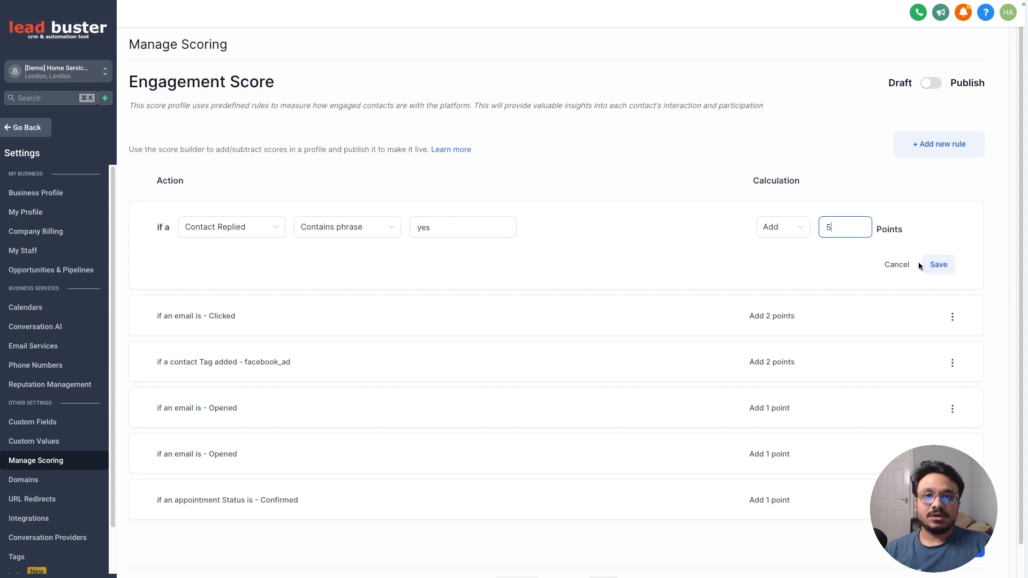
left_click(935, 264)
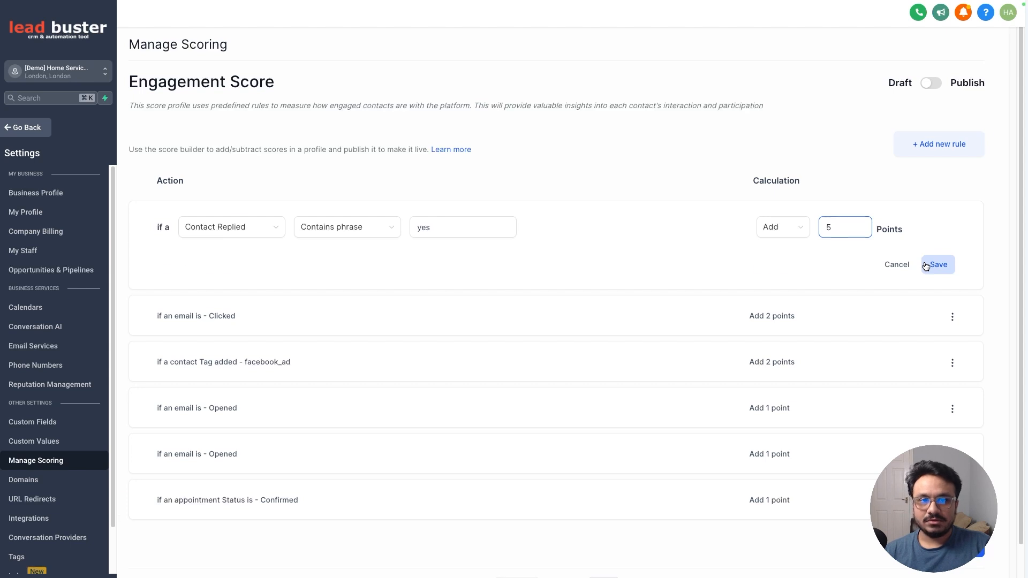
- Add a rule for Appointment, Status, Confirmed that adds 5 points, and save it
left_click(930, 149)
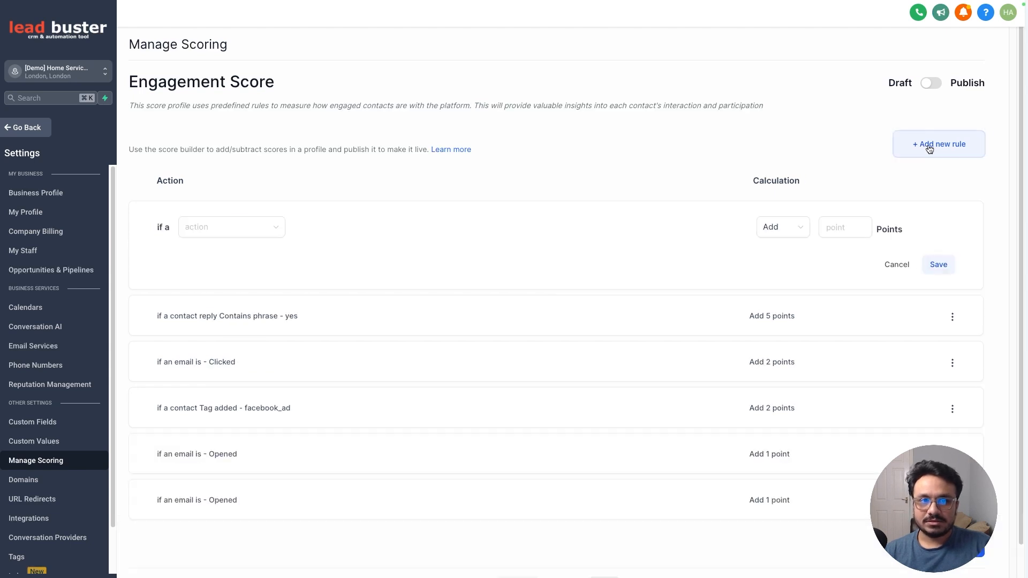
left_click(186, 237)
scroll(227, 335, "down", 3)
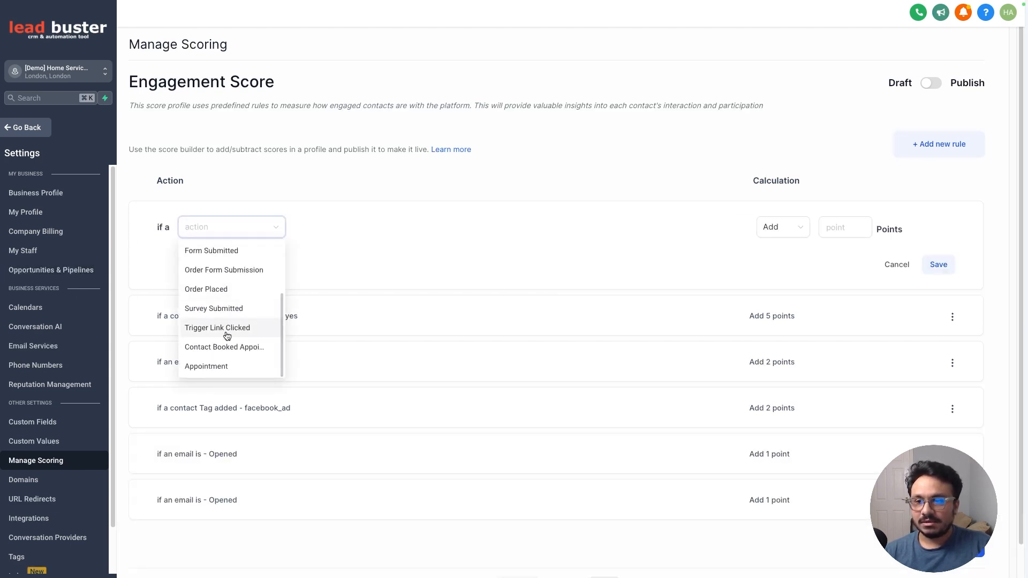
left_click(213, 367)
left_click(324, 228)
left_click(317, 254)
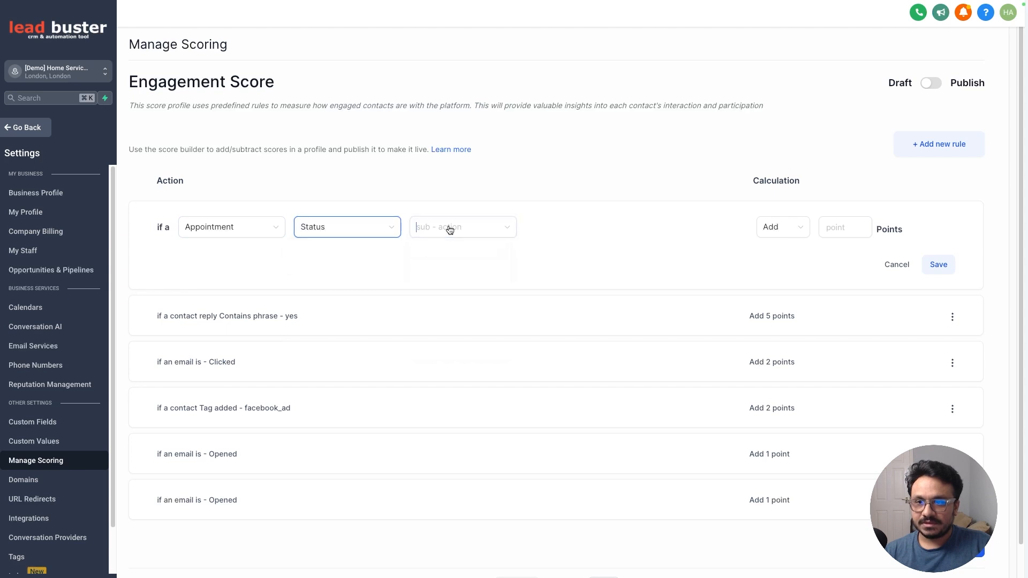
left_click(449, 228)
left_click(445, 271)
left_click(848, 227)
type("5")
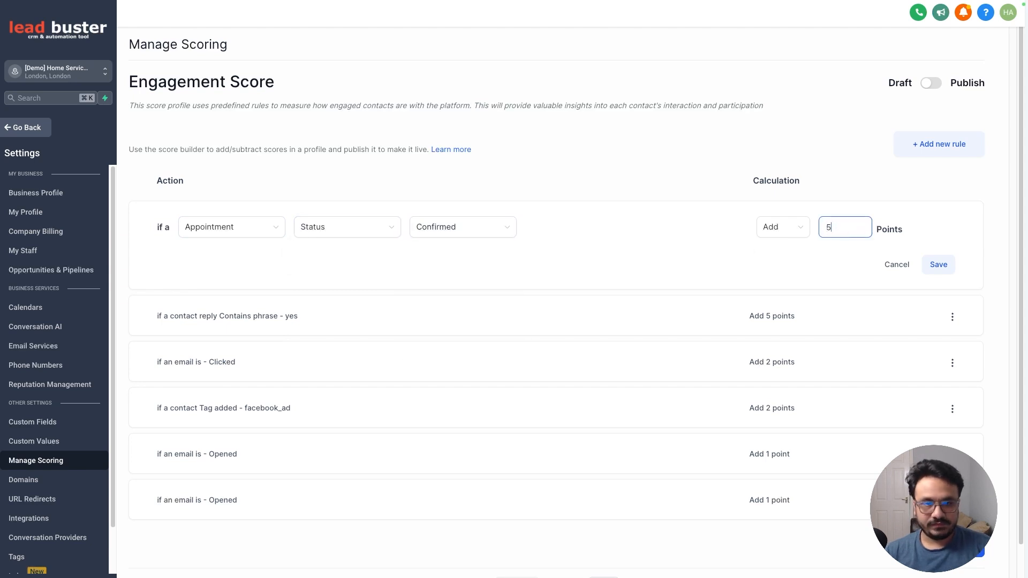
left_click(938, 264)
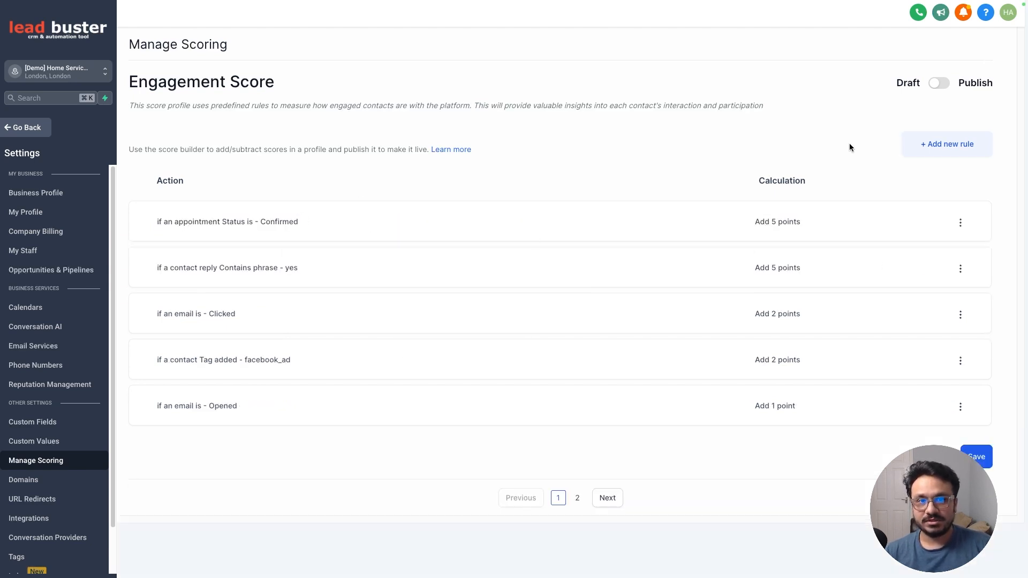
- Add a rule for Appointment, Status, Cancelled that subtracts 5 points, and save it
left_click(279, 230)
scroll(235, 342, "down", 3)
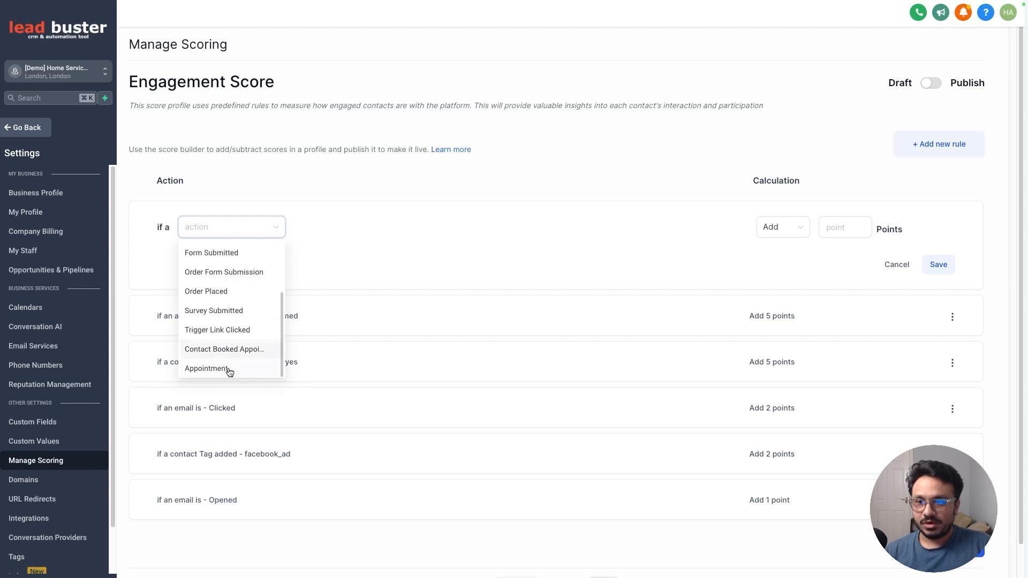
left_click(227, 368)
left_click(343, 227)
left_click(356, 251)
left_click(435, 229)
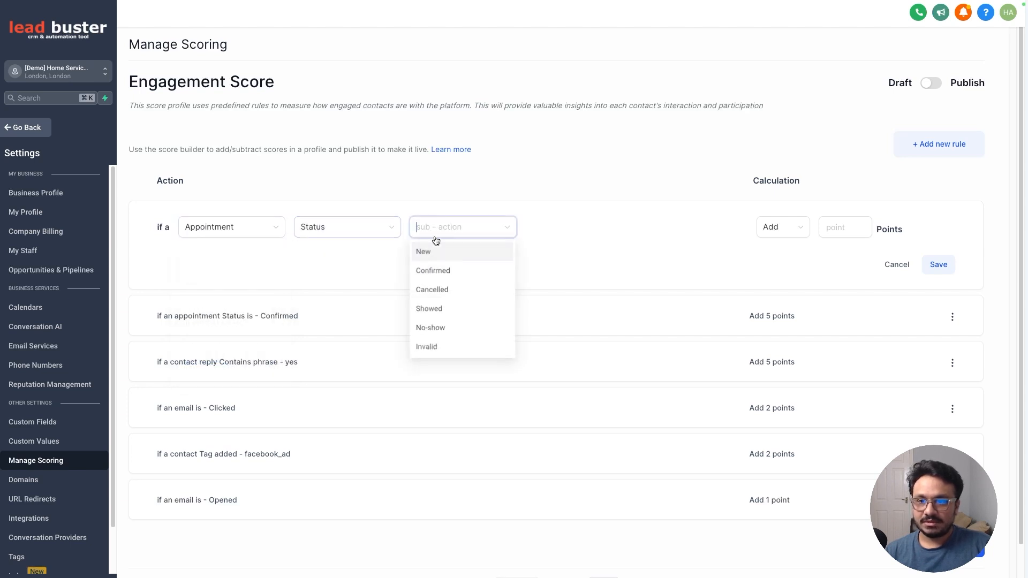
left_click(439, 294)
left_click(836, 227)
left_click(793, 228)
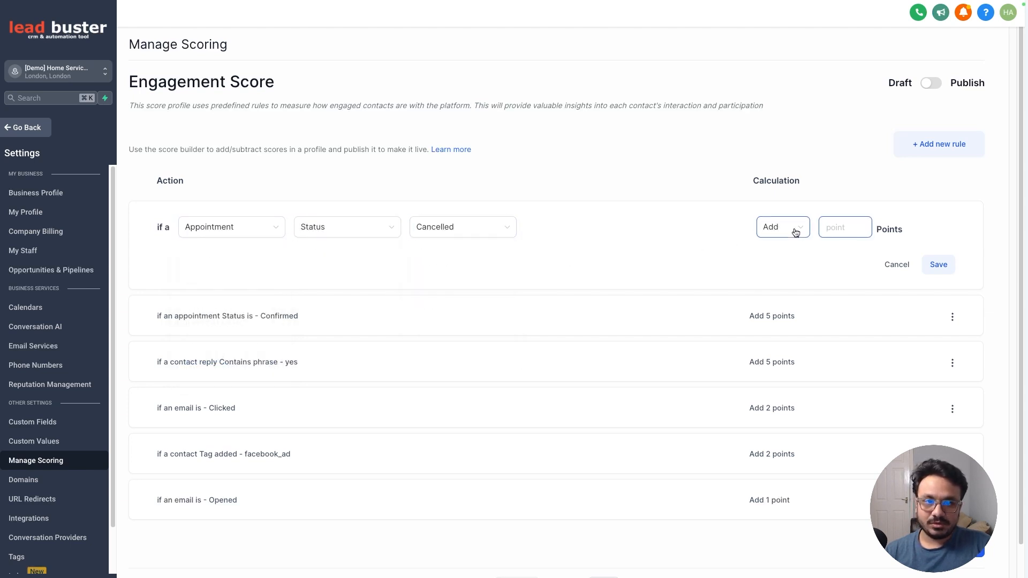
left_click(787, 271)
left_click(827, 227)
type("5")
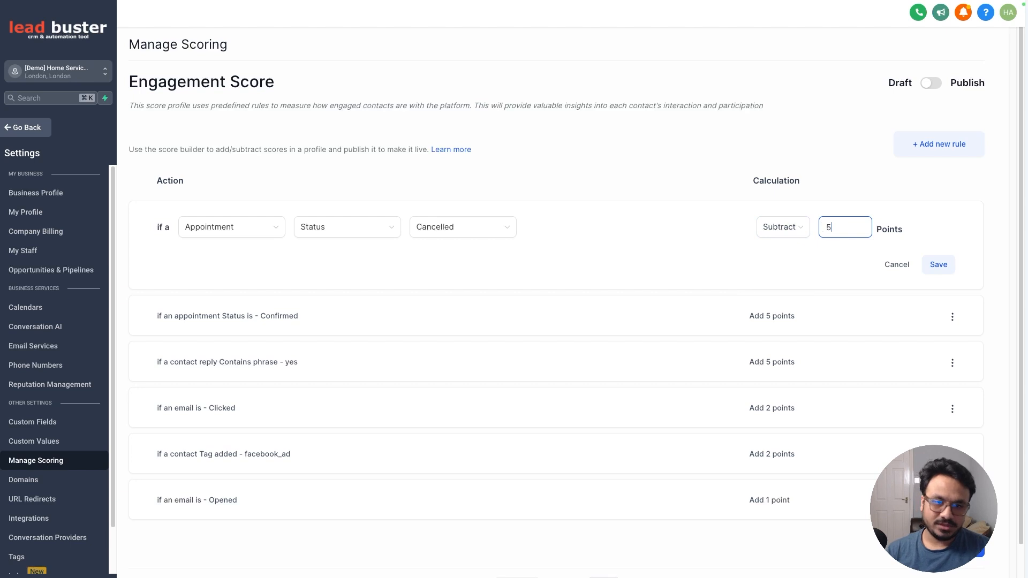
left_click(935, 264)
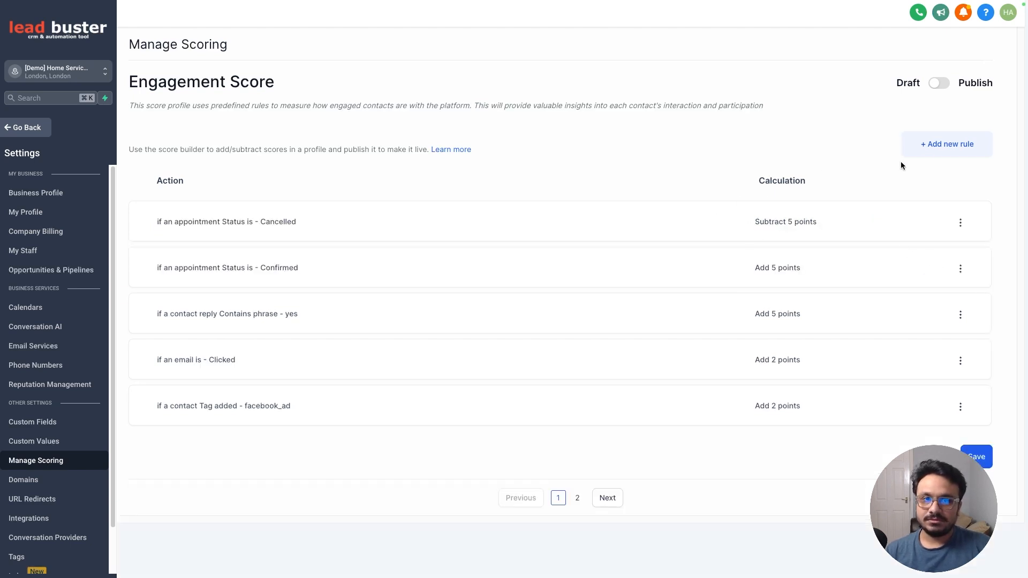
- Add a rule for Order Form Submission, Submission type, Sale that adds 10 points, and save it
left_click(933, 155)
left_click(195, 229)
scroll(204, 327, "down", 3)
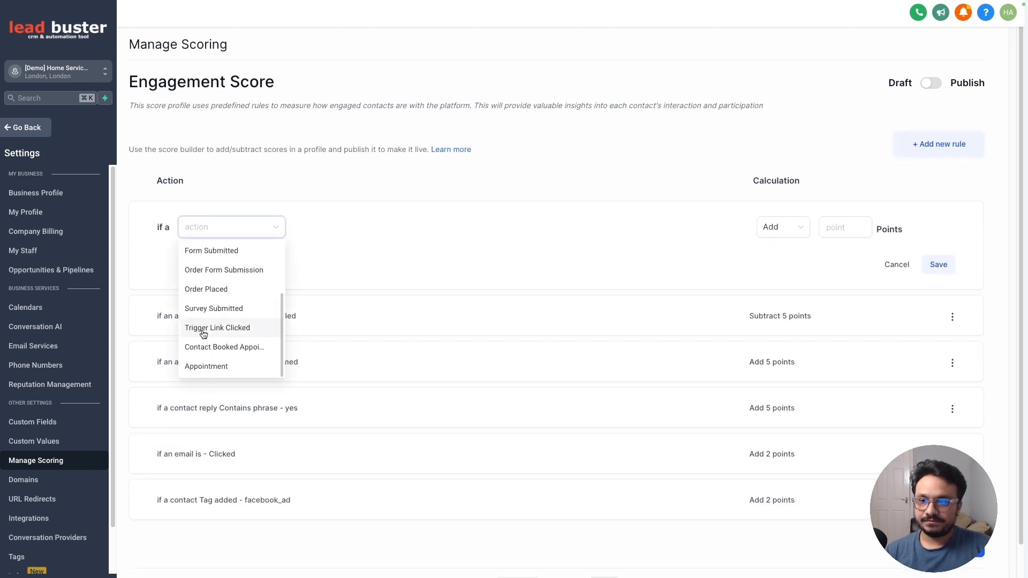
left_click(224, 270)
left_click(324, 237)
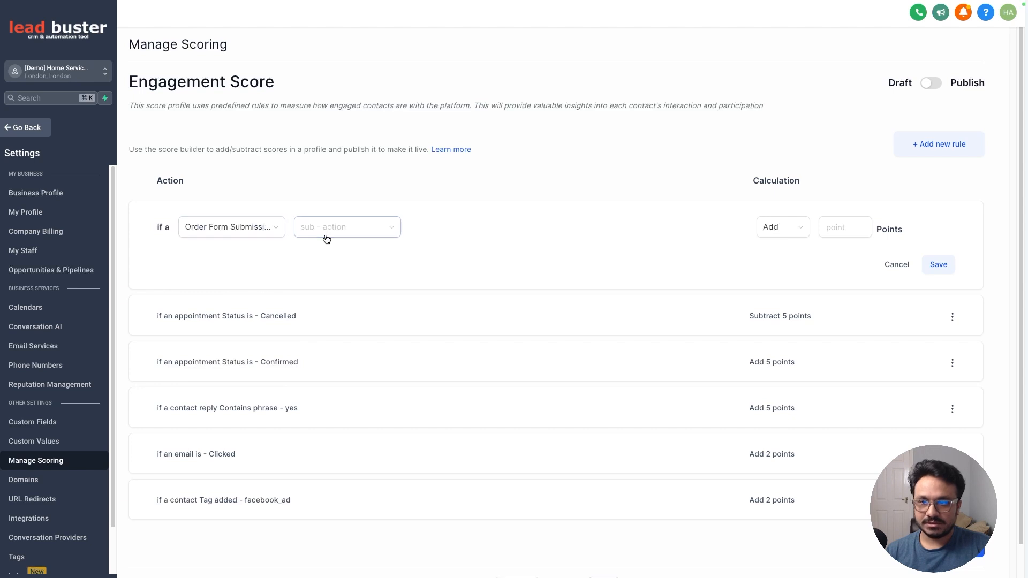
left_click(328, 252)
left_click(484, 230)
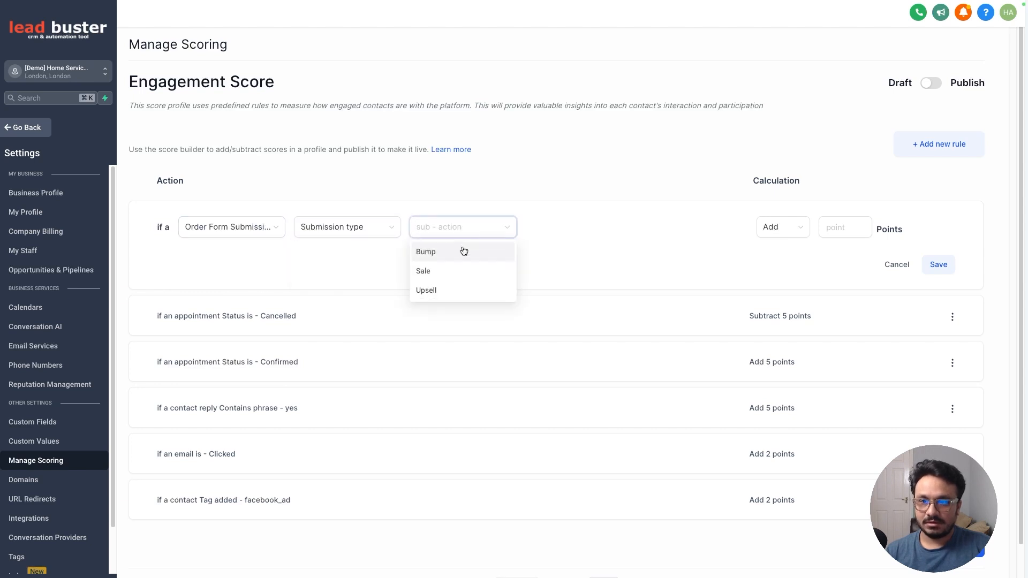
left_click(449, 280)
left_click(821, 228)
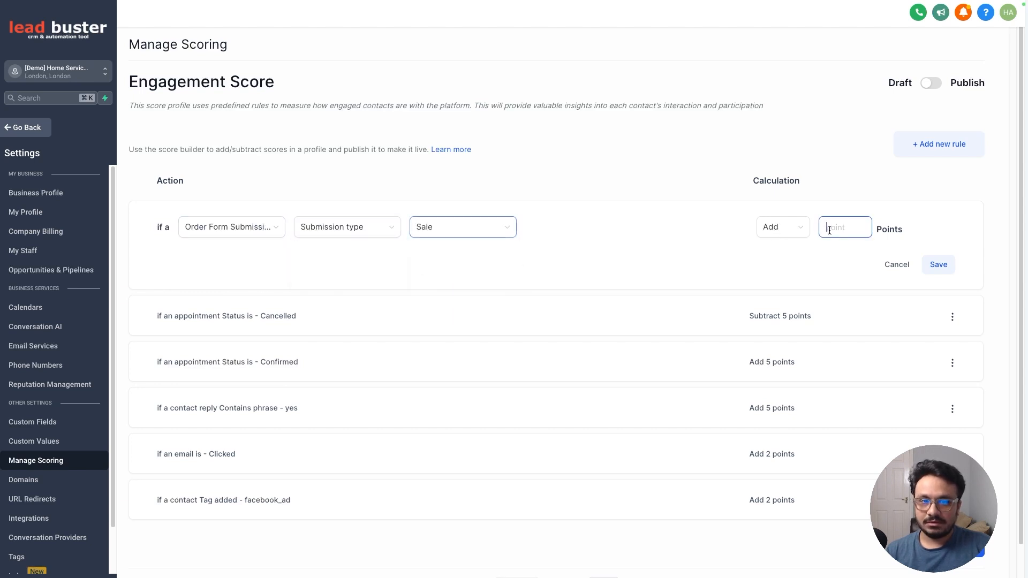
type("10")
left_click(939, 265)
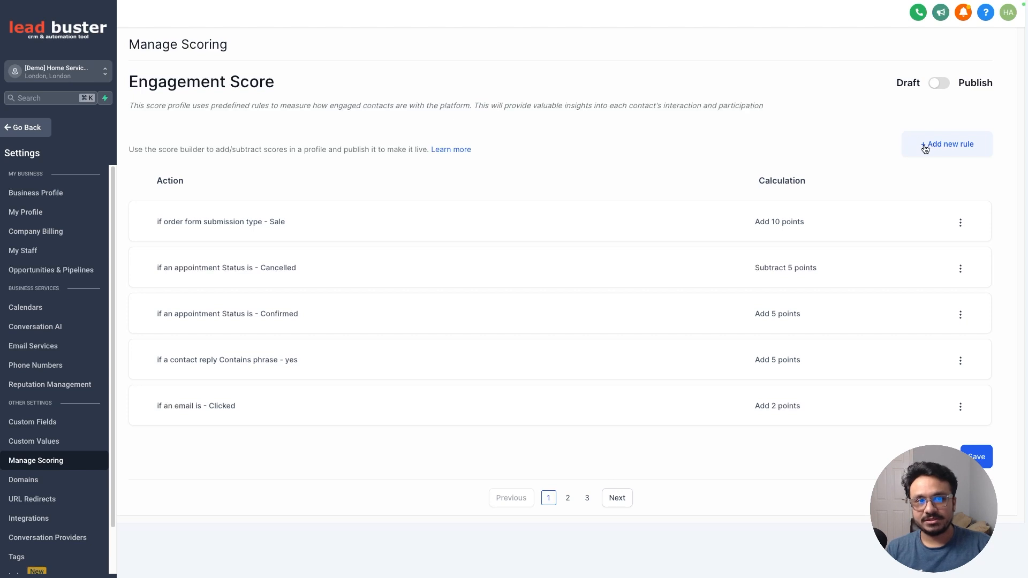
- Save the engagement score profile and switch it from Draft to Publish
left_click(977, 456)
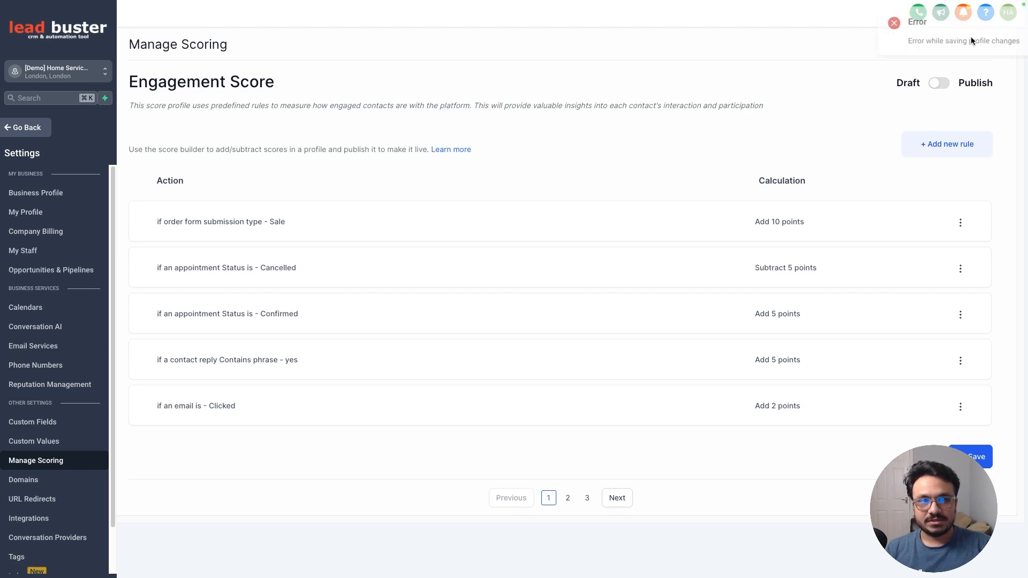
left_click(940, 83)
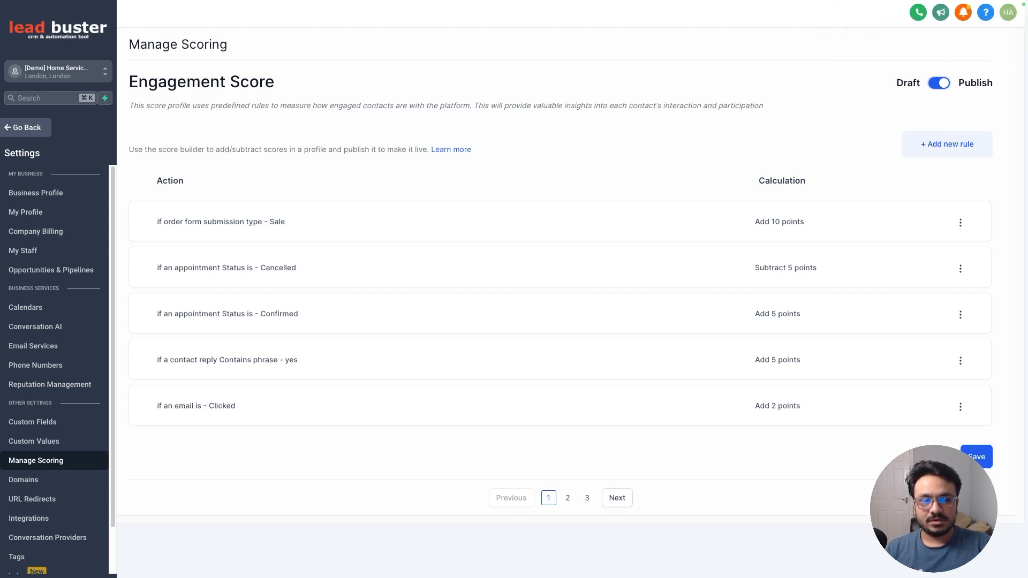
left_click(968, 456)
- Go to Automation and start creating a new workflow from scratch
left_click(1007, 21)
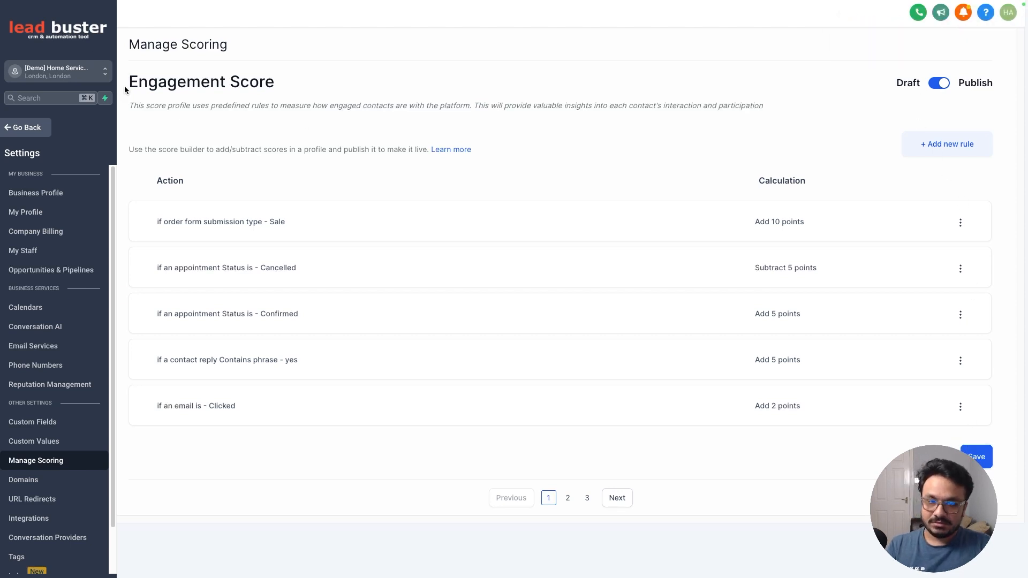
key("super+r")
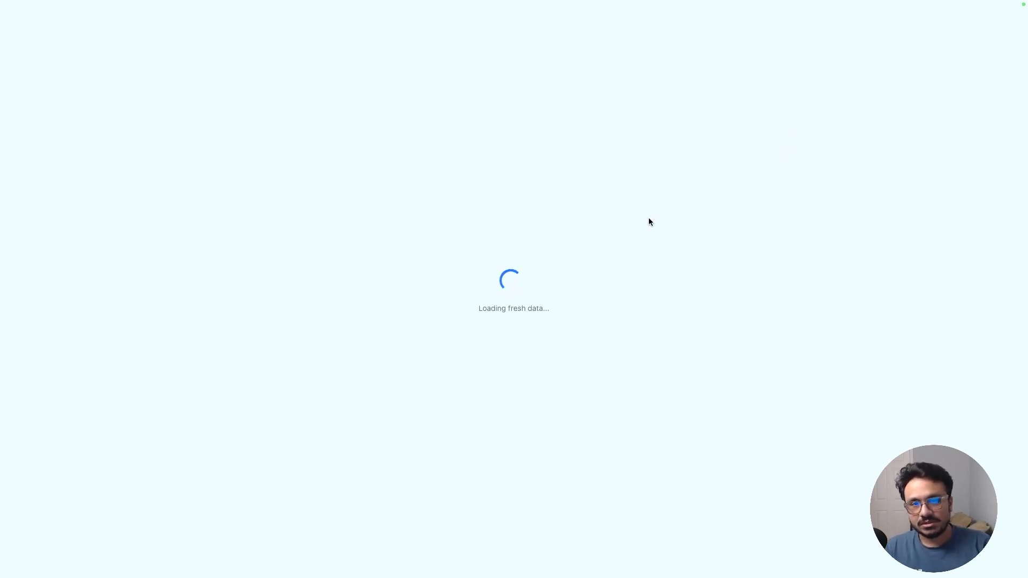
left_click(30, 130)
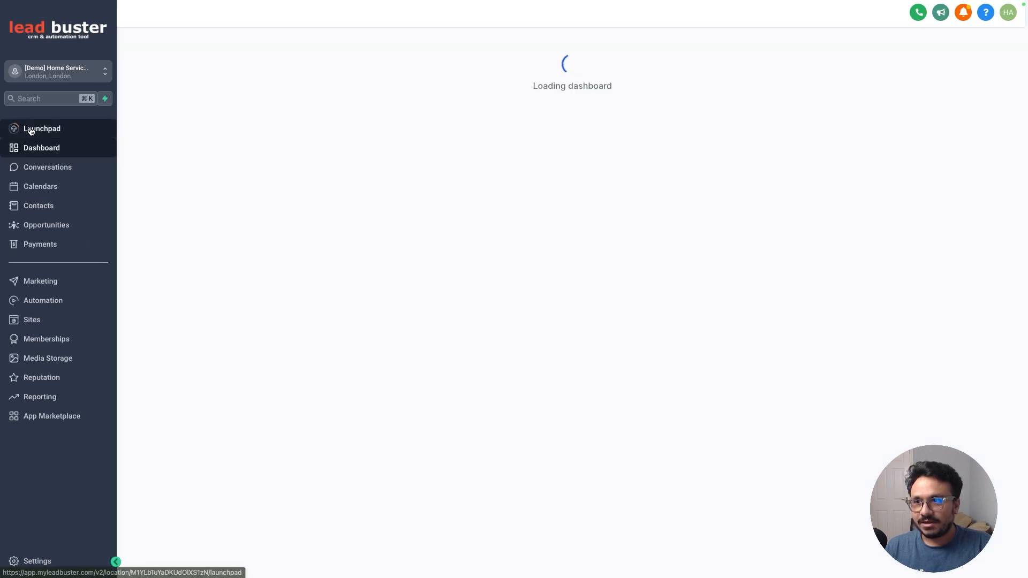
left_click(56, 301)
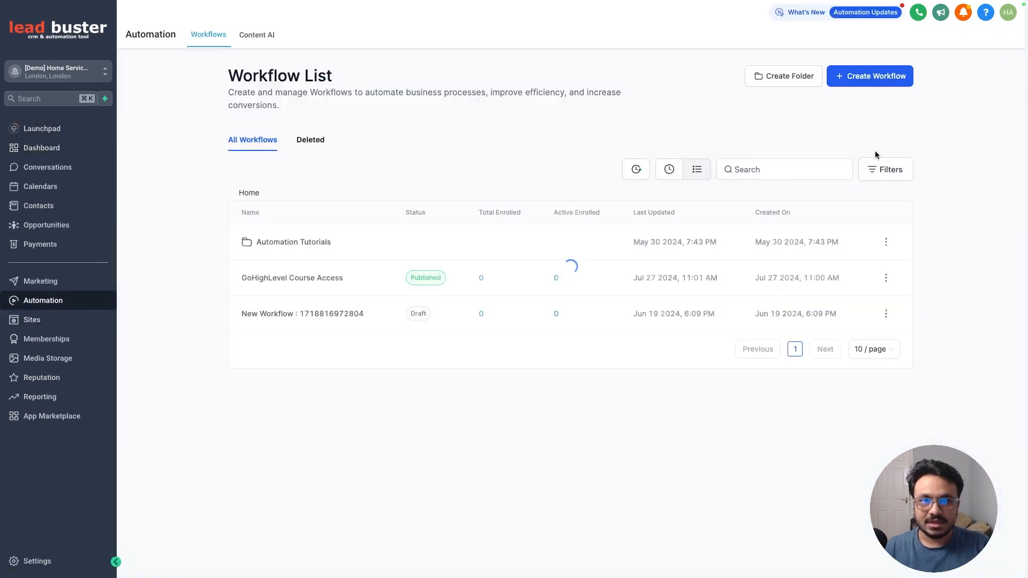
left_click(878, 76)
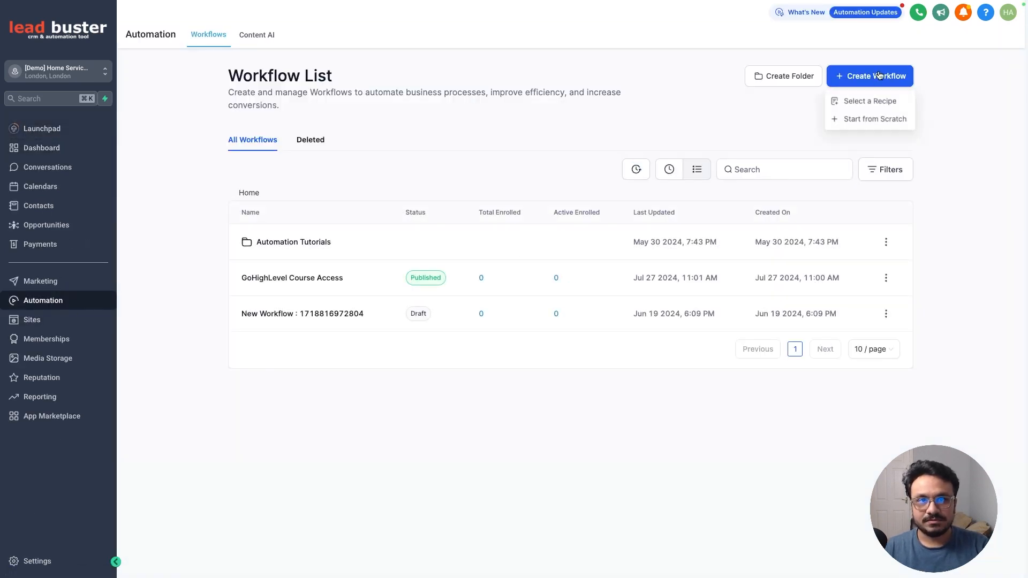
left_click(854, 119)
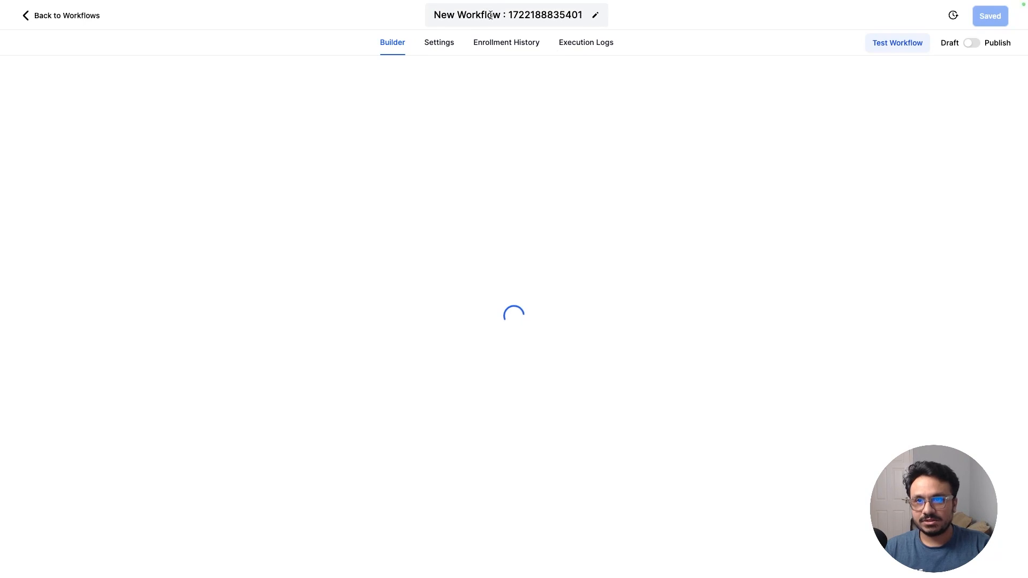
- Rename the new workflow to Scoring
left_click(491, 15)
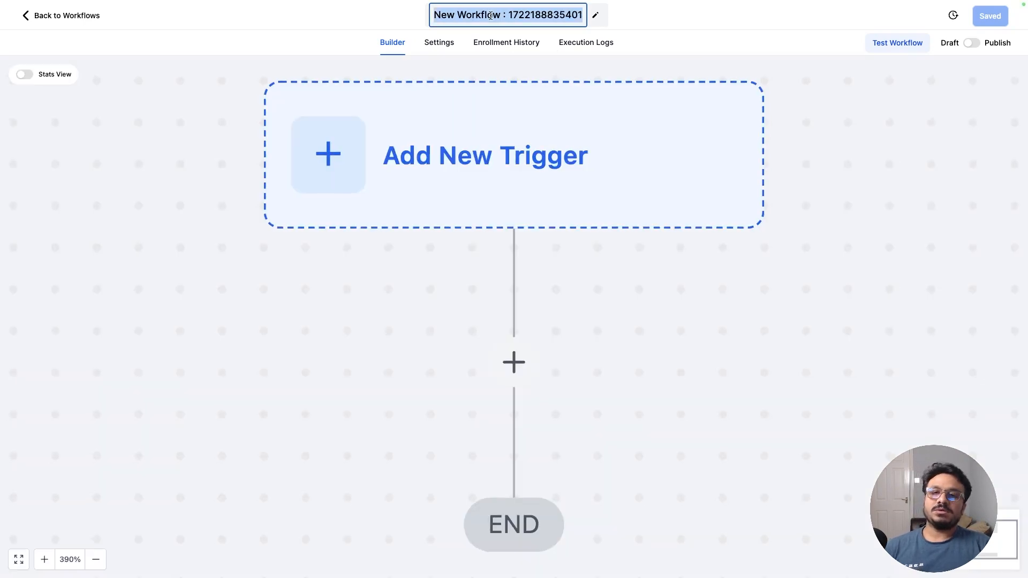
type("Sco")
key("BackSpace")
key("BackSpace")
key("BackSpace")
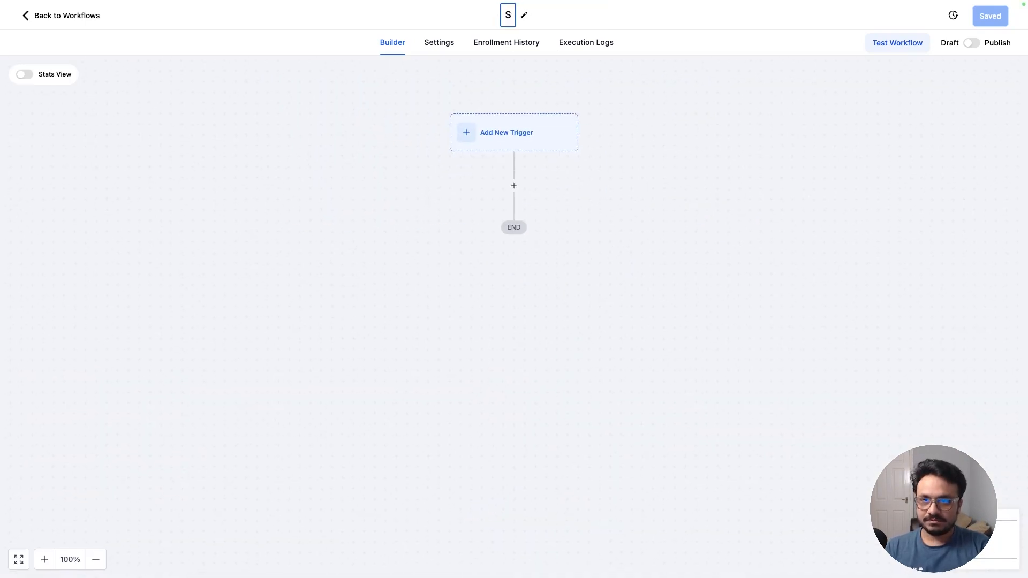
type("Scoring")
key("Return")
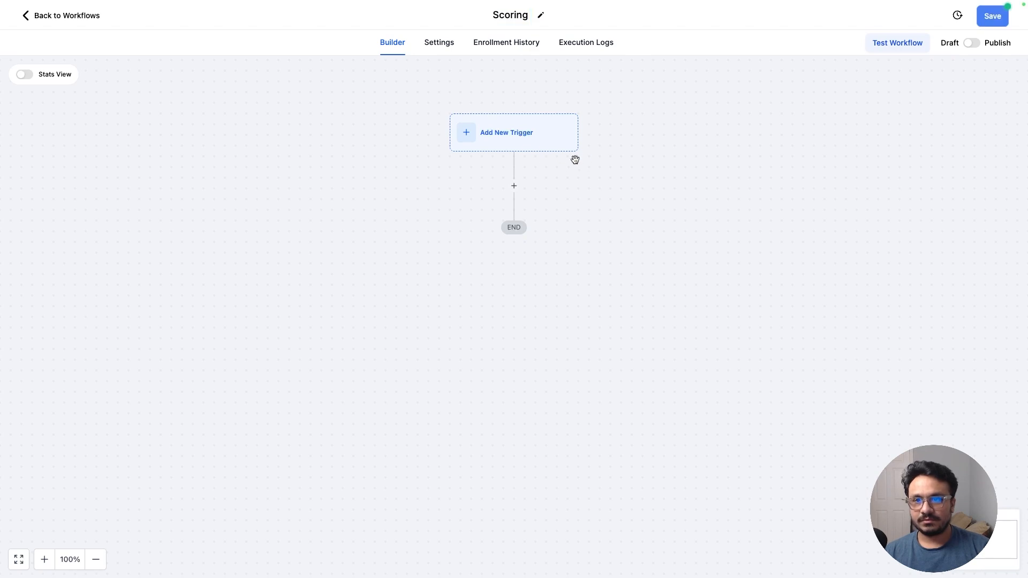
- Add a Contact Engagement Score trigger to the workflow
left_click(484, 139)
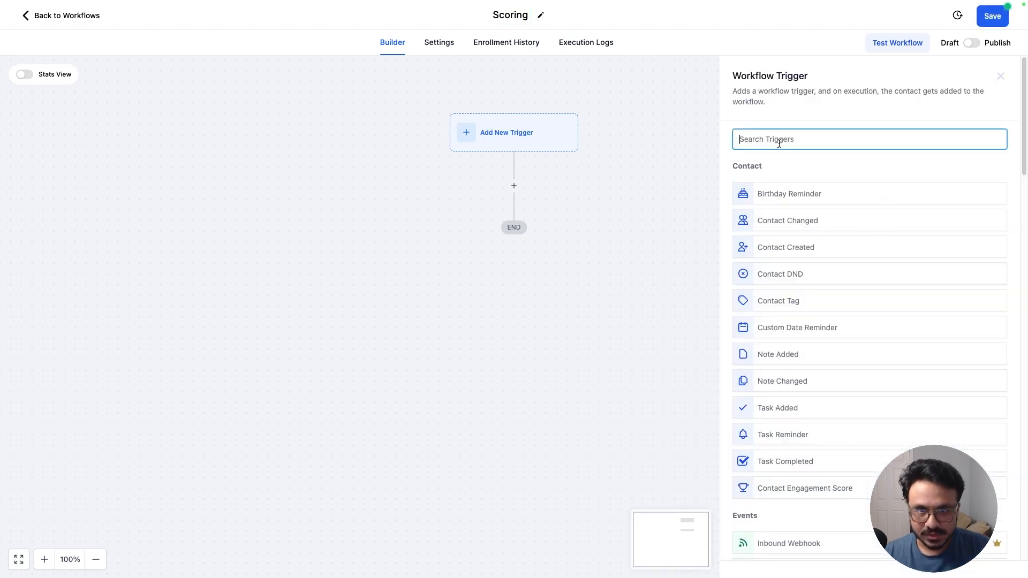
type("sco")
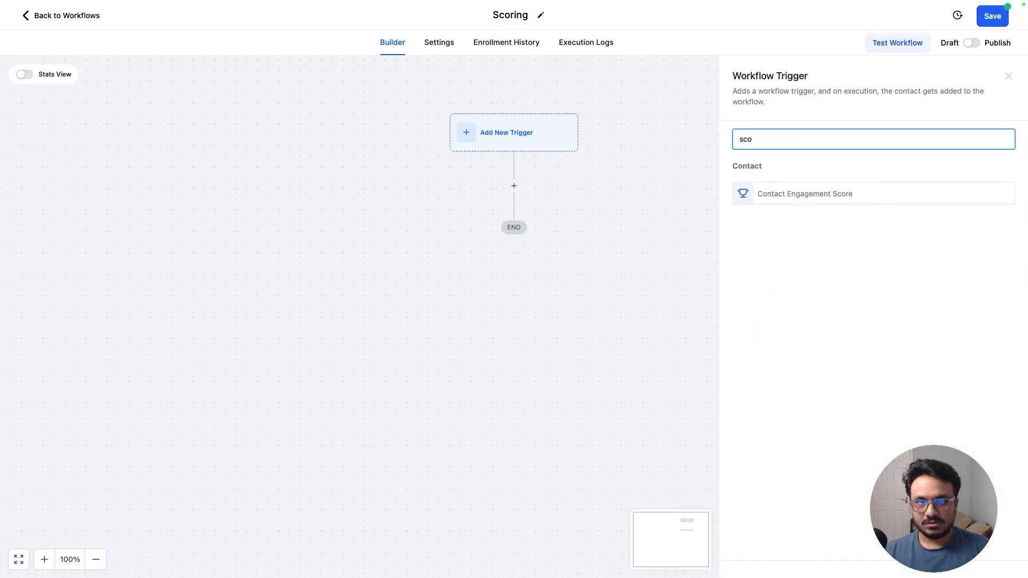
left_click(808, 199)
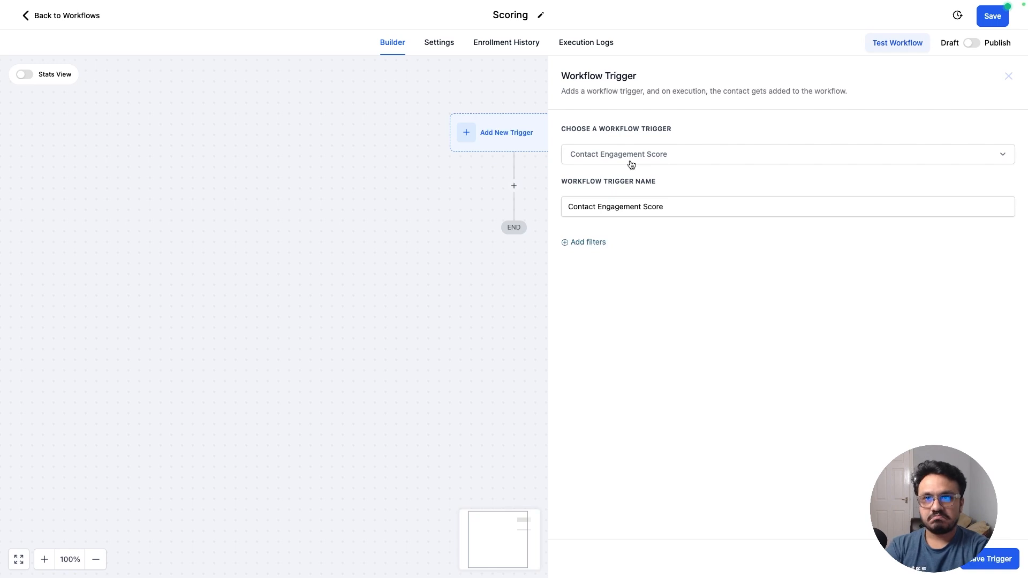
- Add a Score filter of Greater than or Equal to 10 to the trigger and save the trigger
left_click(584, 242)
left_click(584, 255)
left_click(591, 330)
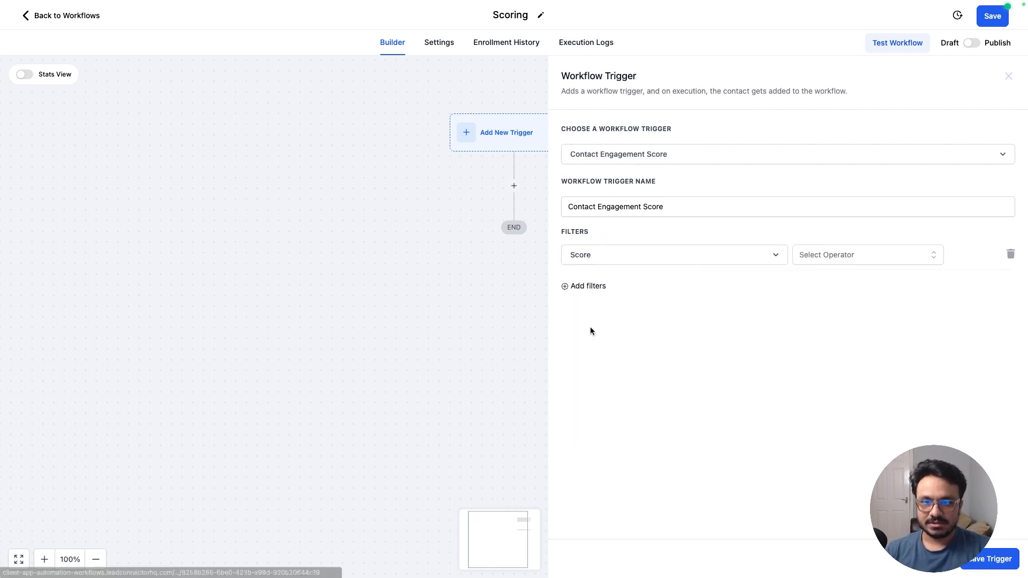
left_click(824, 261)
left_click(821, 300)
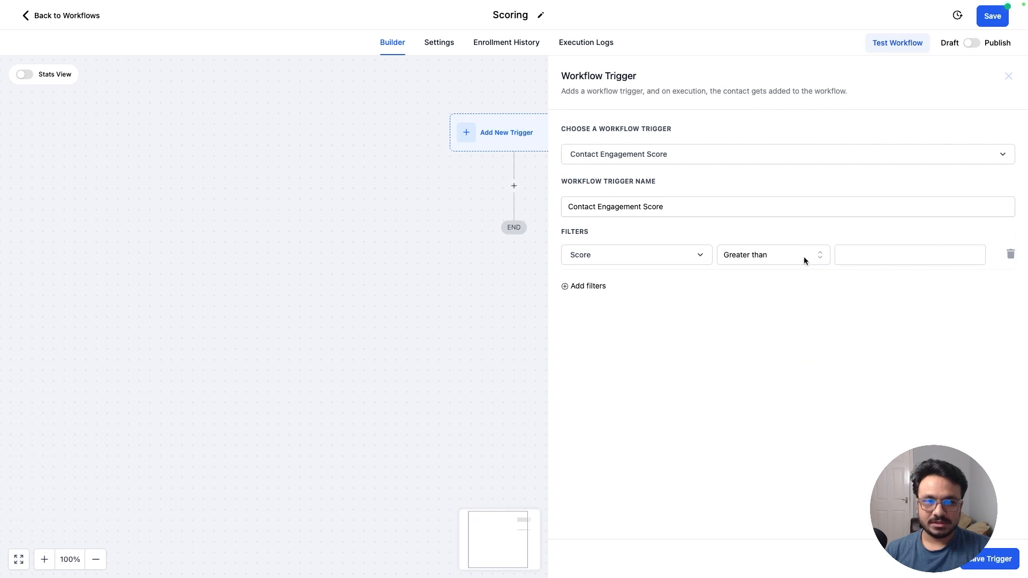
left_click(803, 259)
left_click(769, 318)
left_click(856, 260)
type("10")
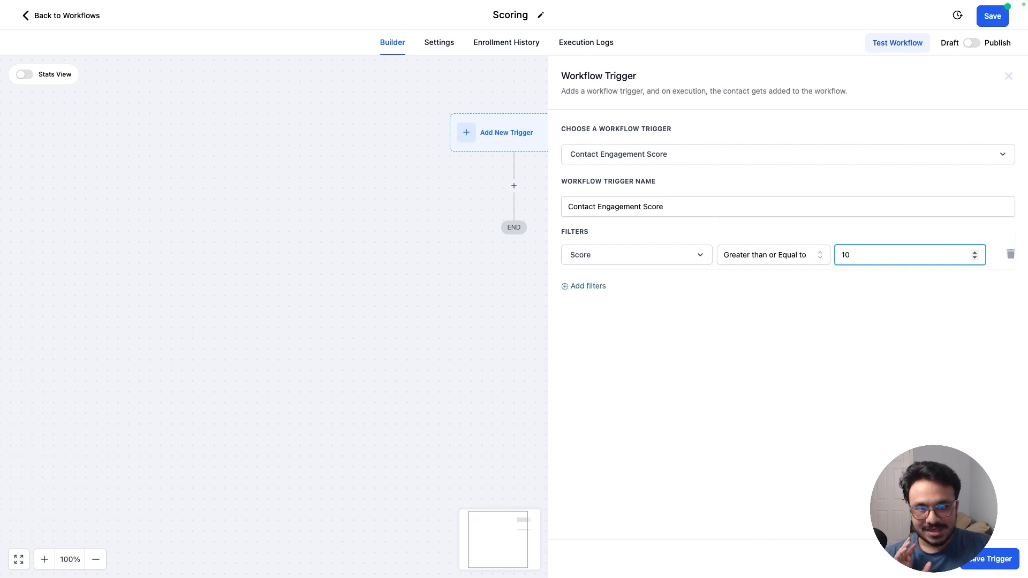
left_click(979, 559)
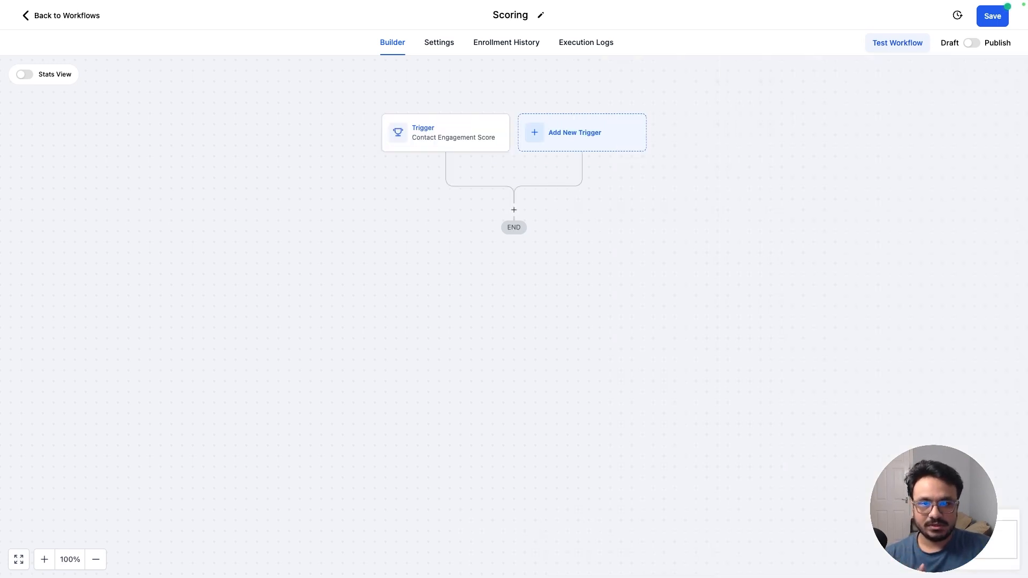
- Add an Add Contact Tag action below the trigger and open its tag selector
left_click(516, 213)
type("tag")
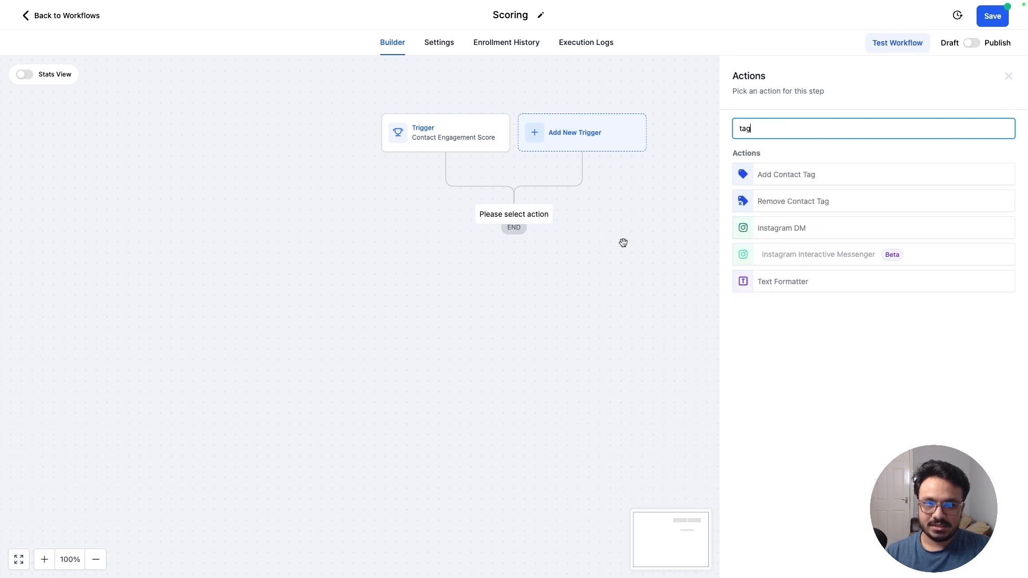
left_click(798, 179)
left_click(793, 196)
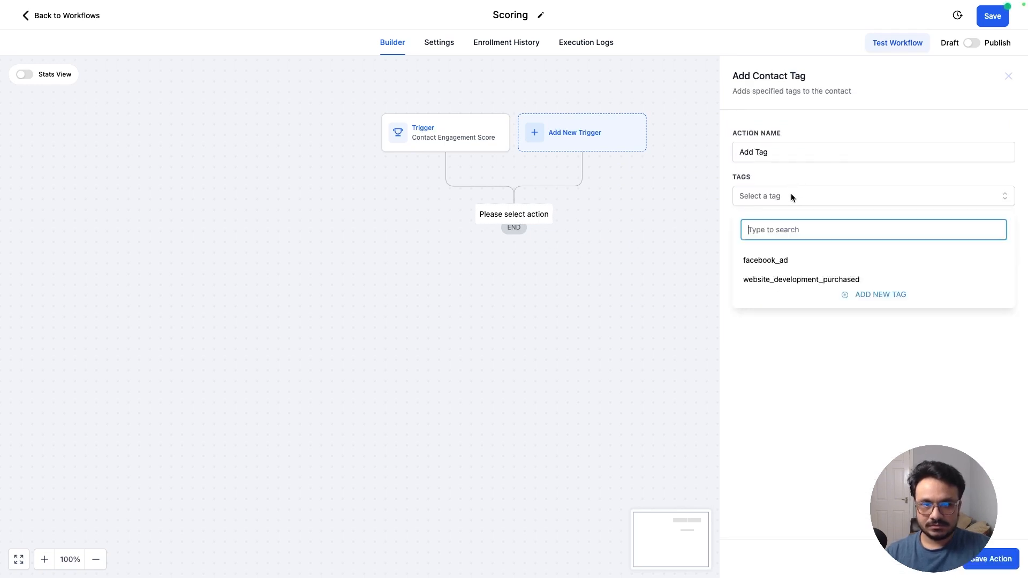
- Create a new tag named level_1, apply it to the action, and save the action
type("hot_lea")
key("BackSpace")
key("BackSpace")
key("BackSpace")
key("BackSpace")
key("BackSpace")
key("BackSpace")
key("BackSpace")
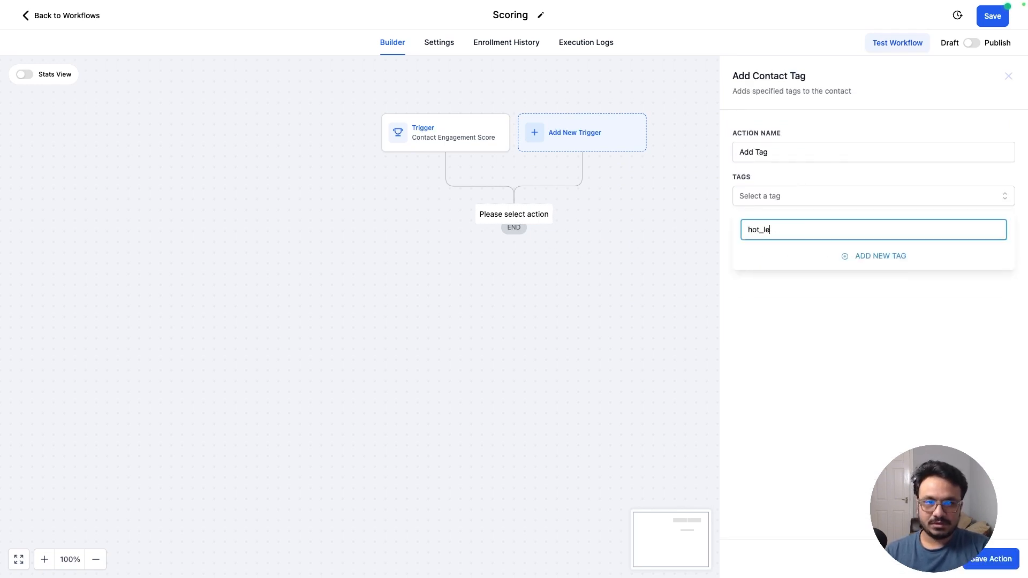
type("level")
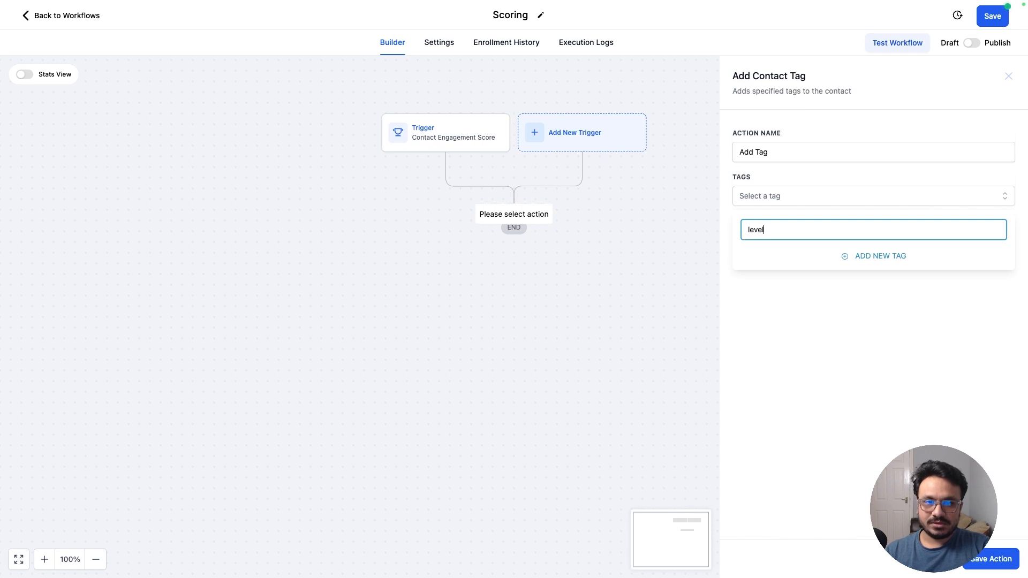
type("_1")
right_click(791, 193)
left_click(760, 228)
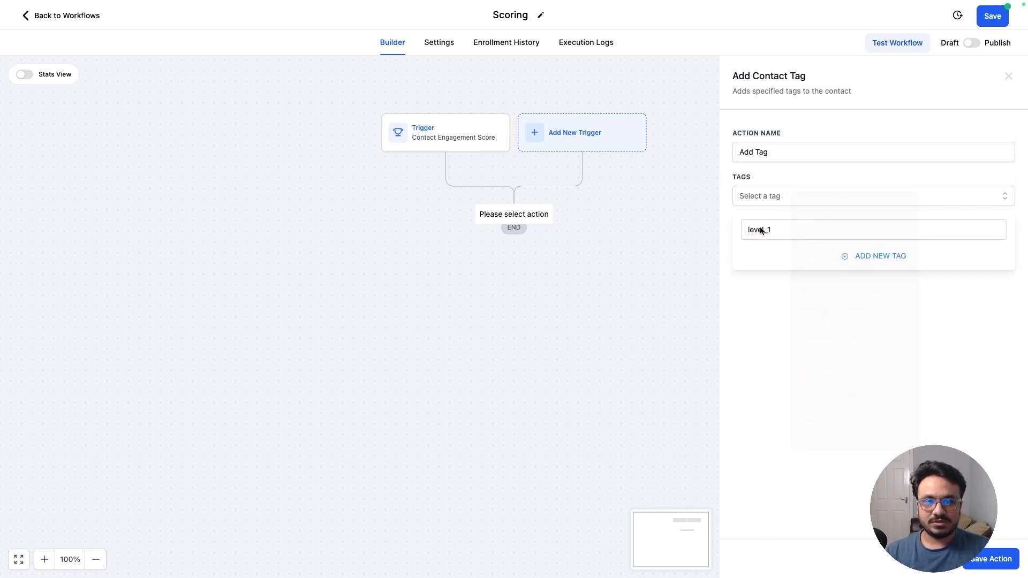
left_click(858, 253)
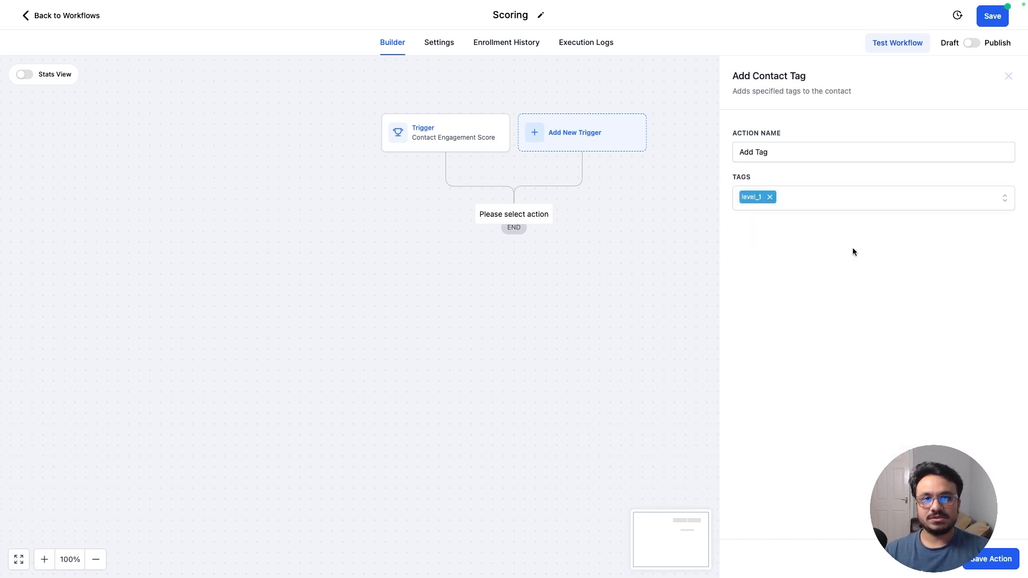
left_click(983, 568)
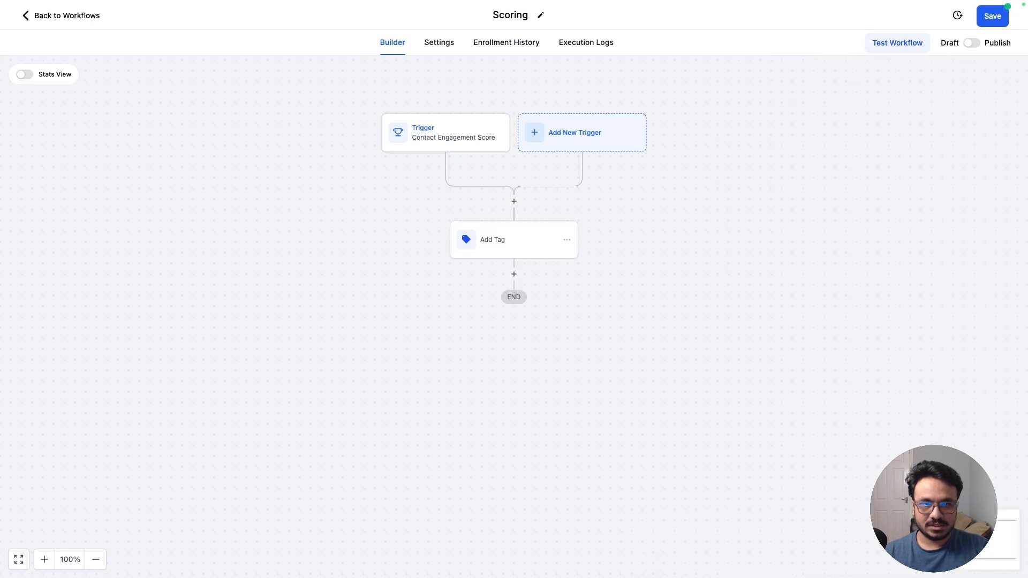
- Publish the Scoring workflow and return to the workflow list
left_click(973, 44)
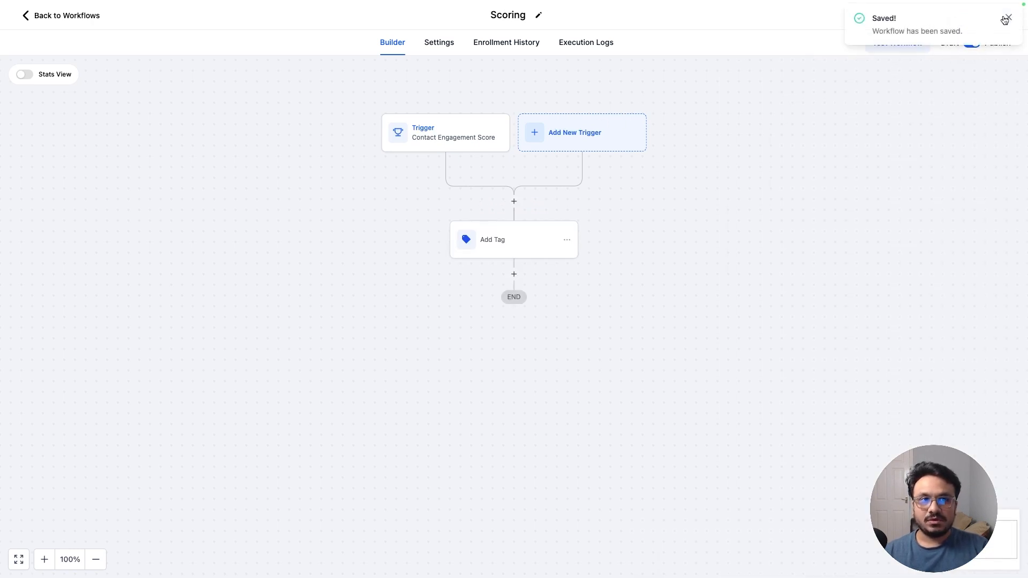
left_click(1007, 18)
left_click(70, 17)
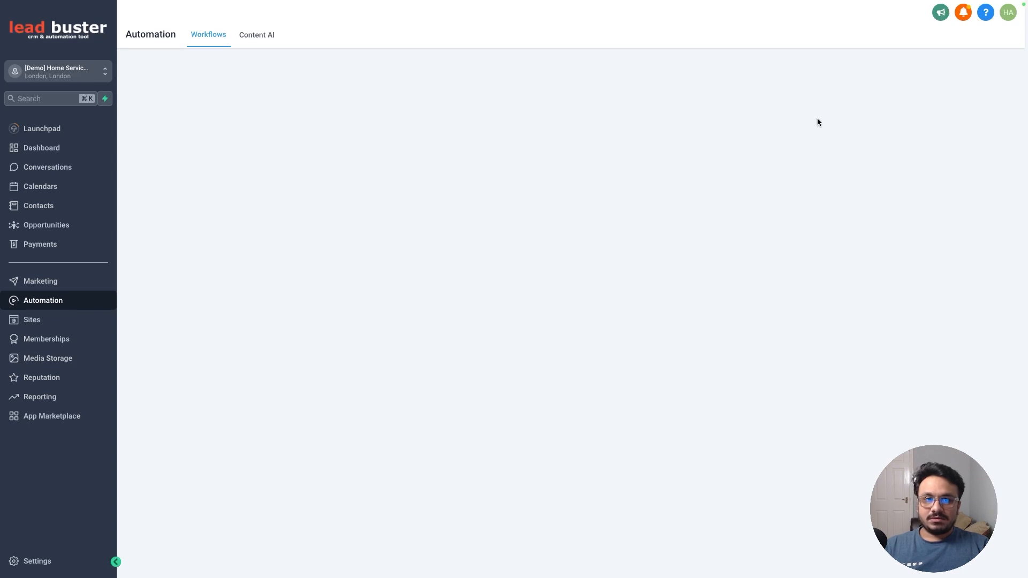
- Create another workflow from scratch and rename it Scoring 2
left_click(863, 79)
left_click(852, 117)
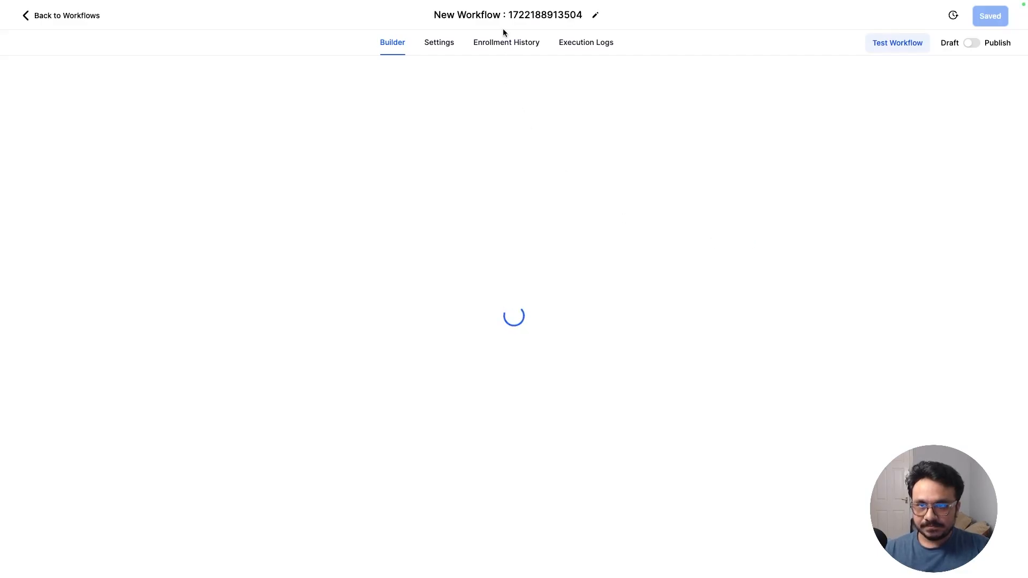
triple_click(495, 15)
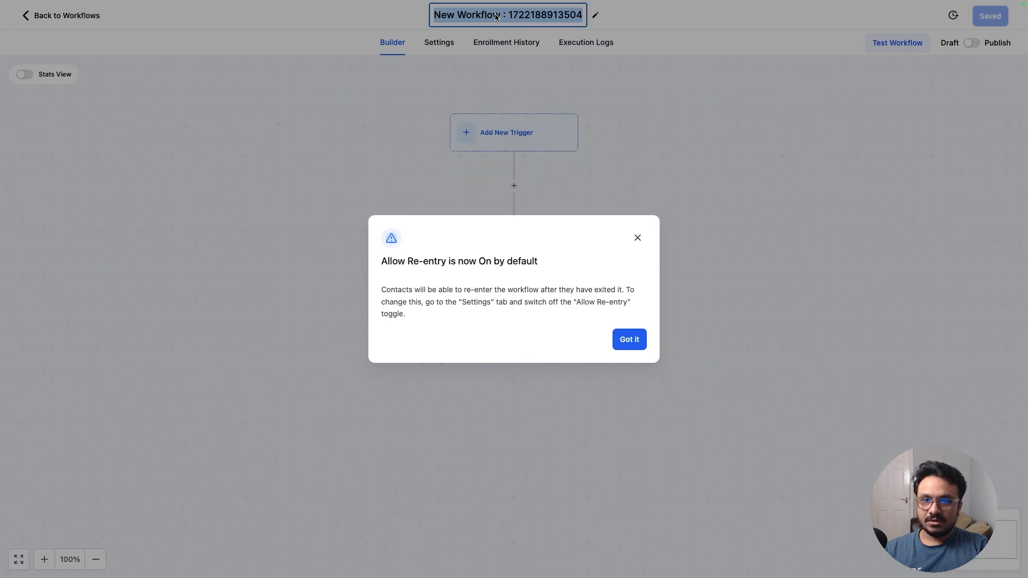
left_click(637, 237)
type("Scoring 2")
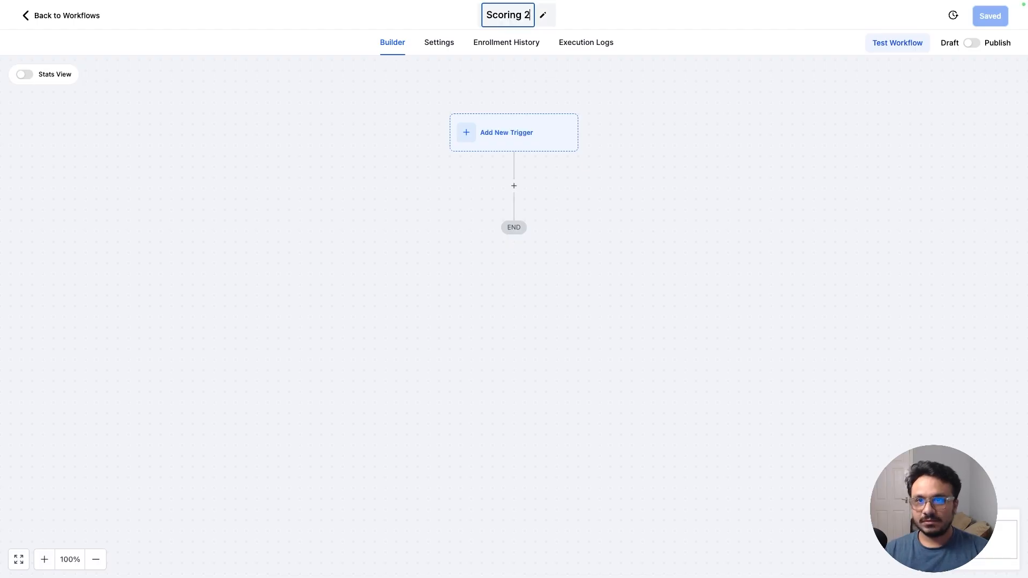
key("Return")
- Add an Appointment Status trigger to the new workflow
left_click(498, 132)
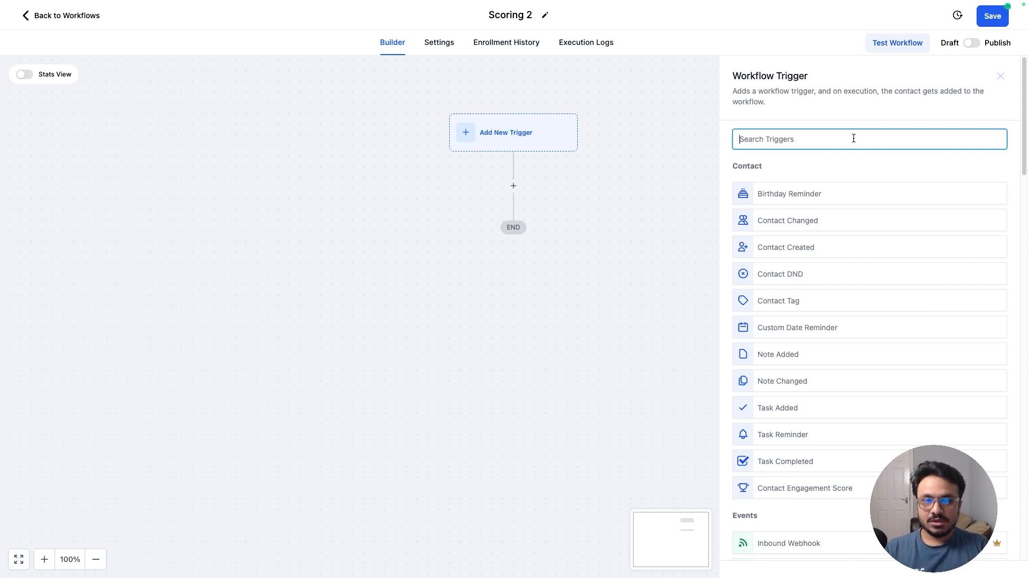
type("App")
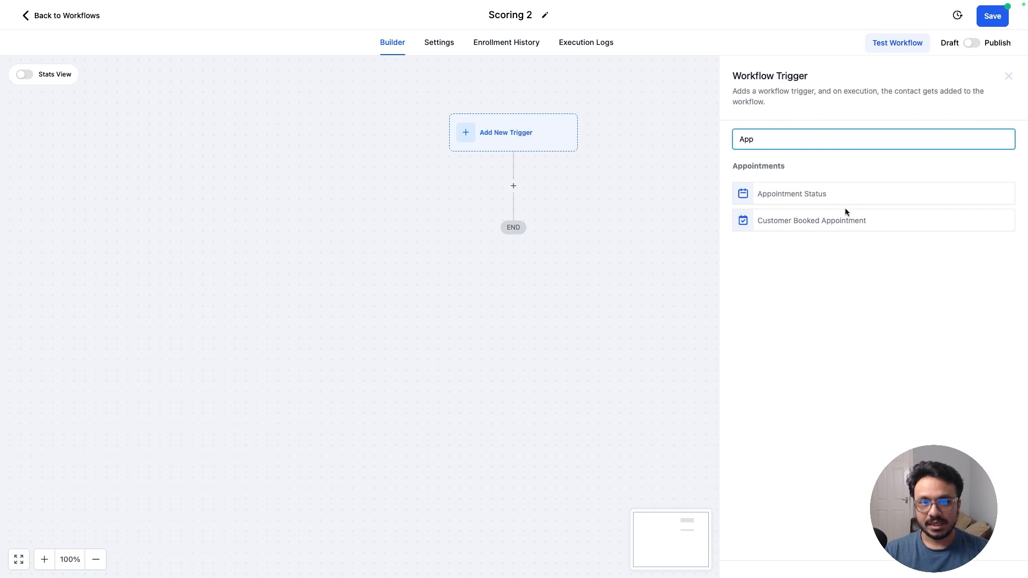
left_click(802, 195)
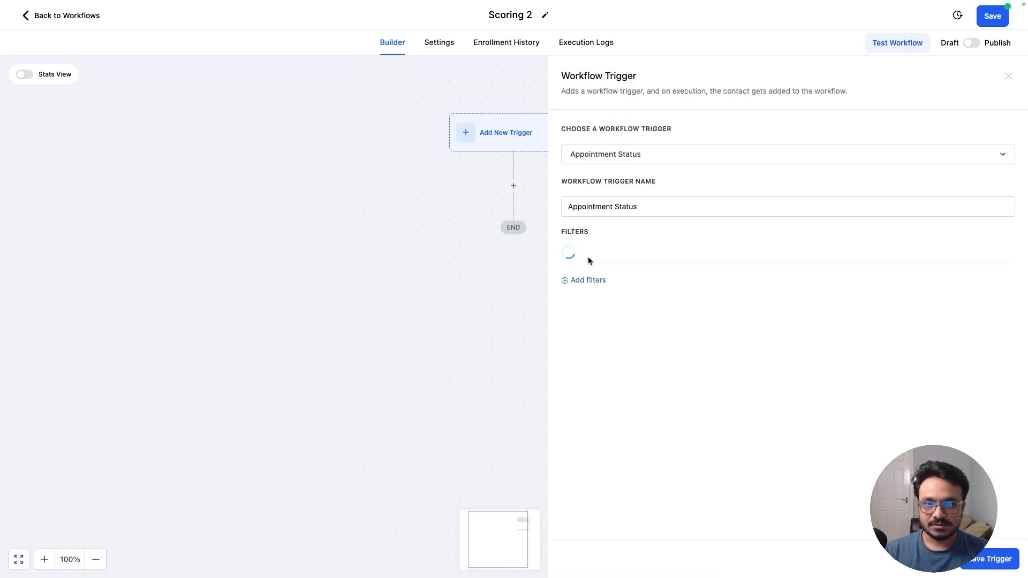
- Add an Appointment status is filter set to cancelled and save the trigger
left_click(602, 287)
left_click(599, 290)
left_click(577, 360)
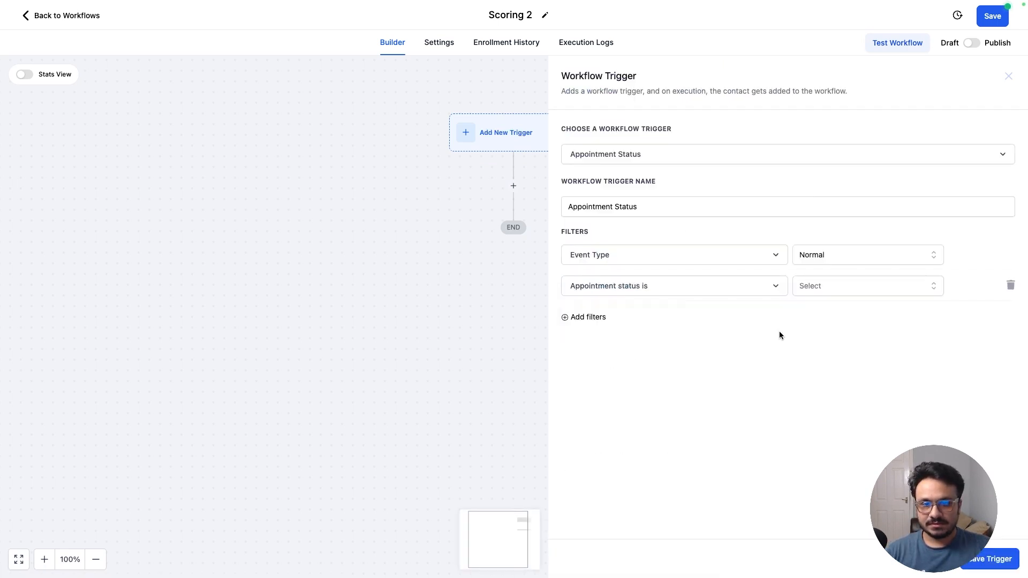
left_click(825, 292)
left_click(815, 373)
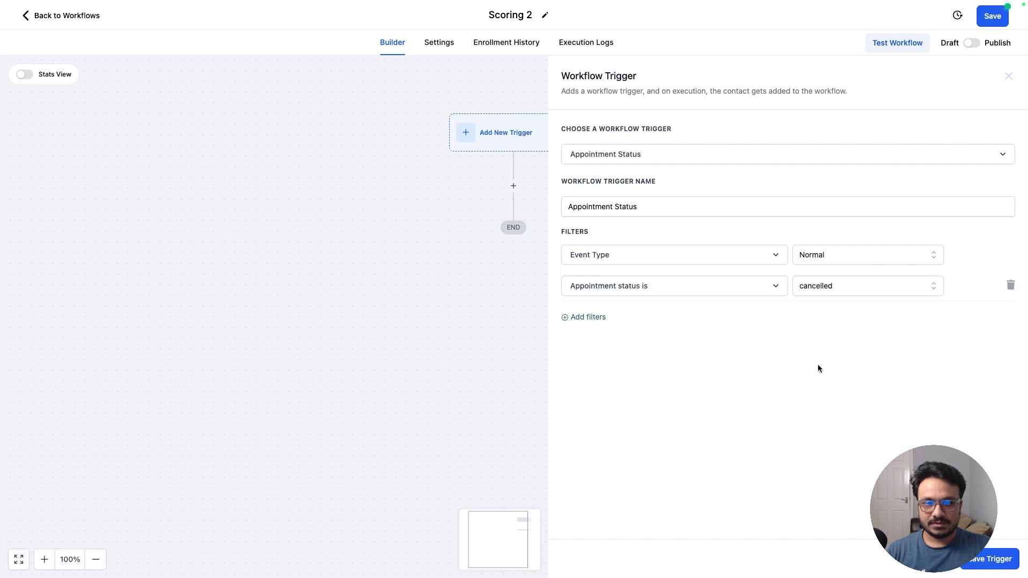
left_click(1011, 557)
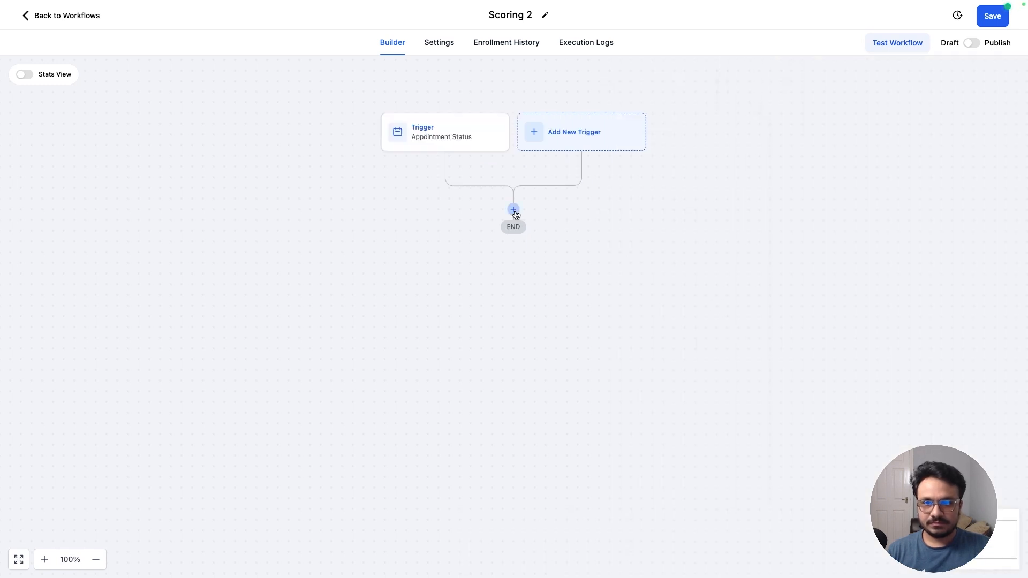
- Add a Modify Contact Engagement Score action that subtracts 5 points and save the action
left_click(514, 211)
type("sco")
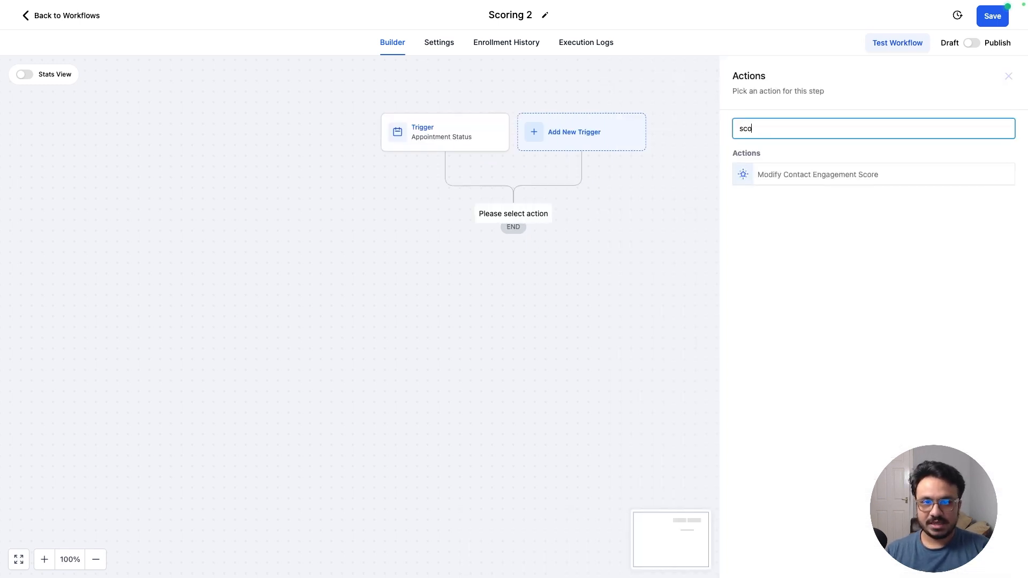
left_click(818, 175)
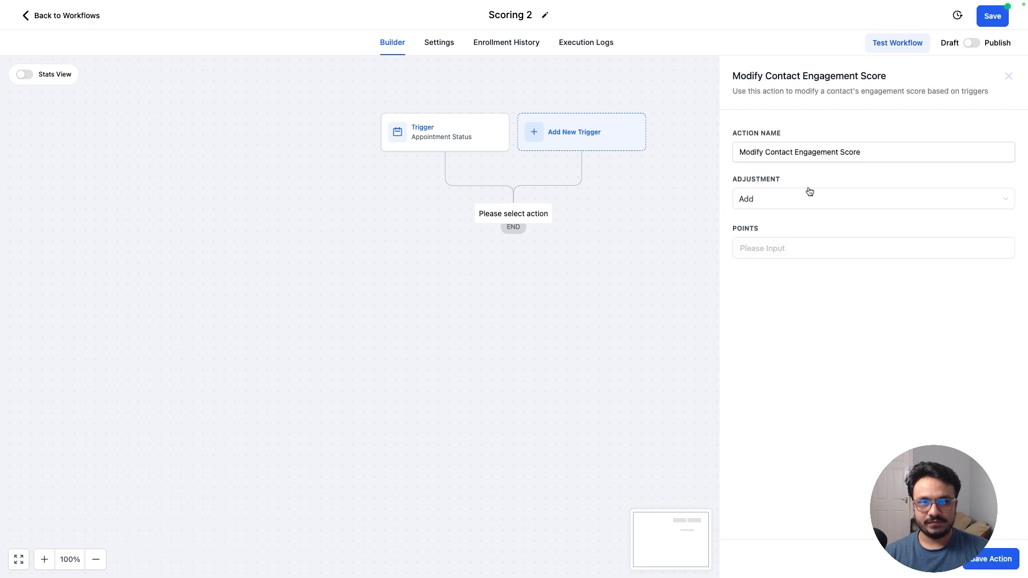
left_click(767, 212)
left_click(765, 239)
left_click(779, 248)
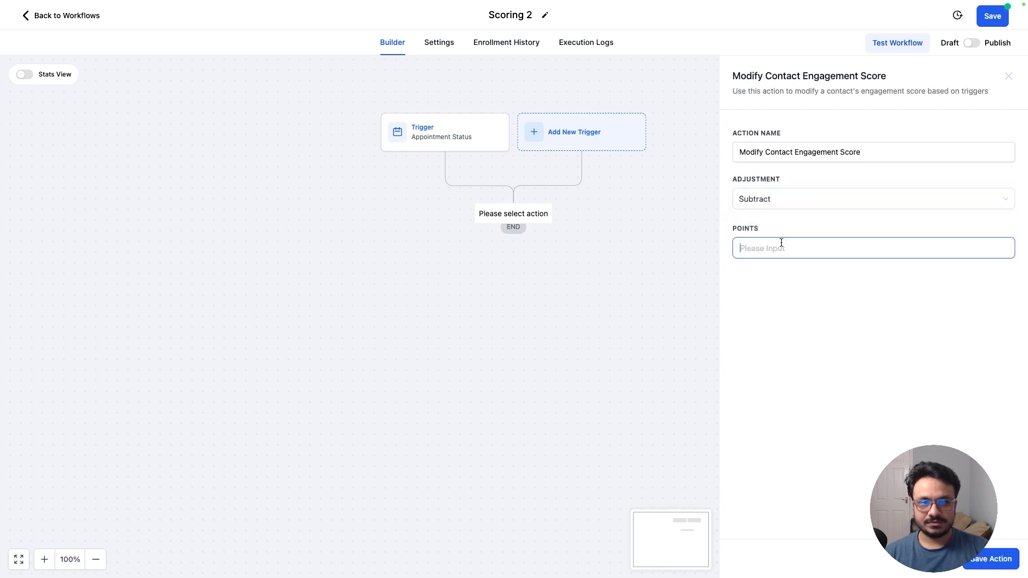
type("5")
left_click(993, 559)
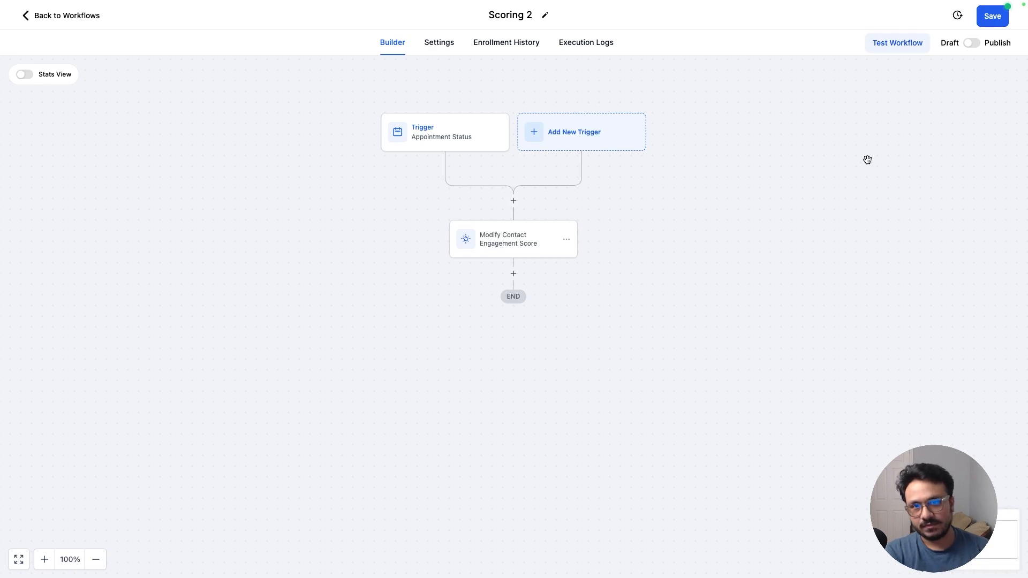
- Publish and save the Scoring 2 workflow, then go back to the workflow list
left_click(972, 43)
left_click(990, 19)
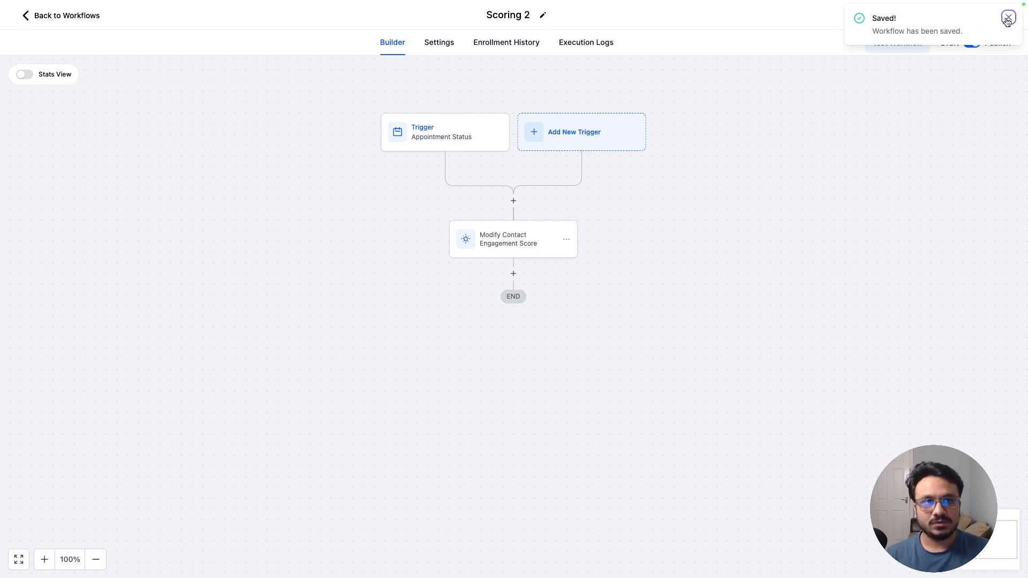
left_click(1008, 18)
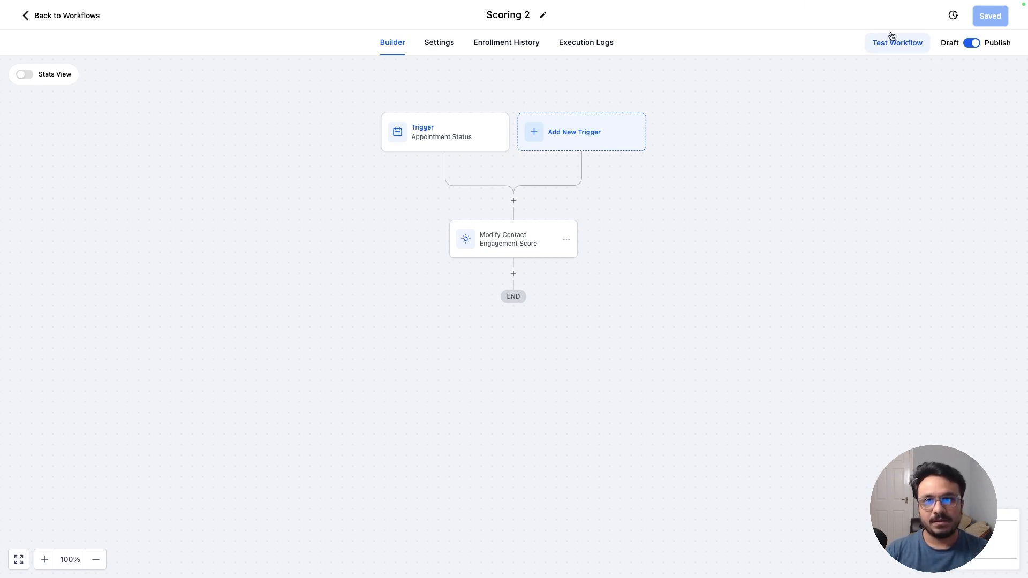
left_click(51, 18)
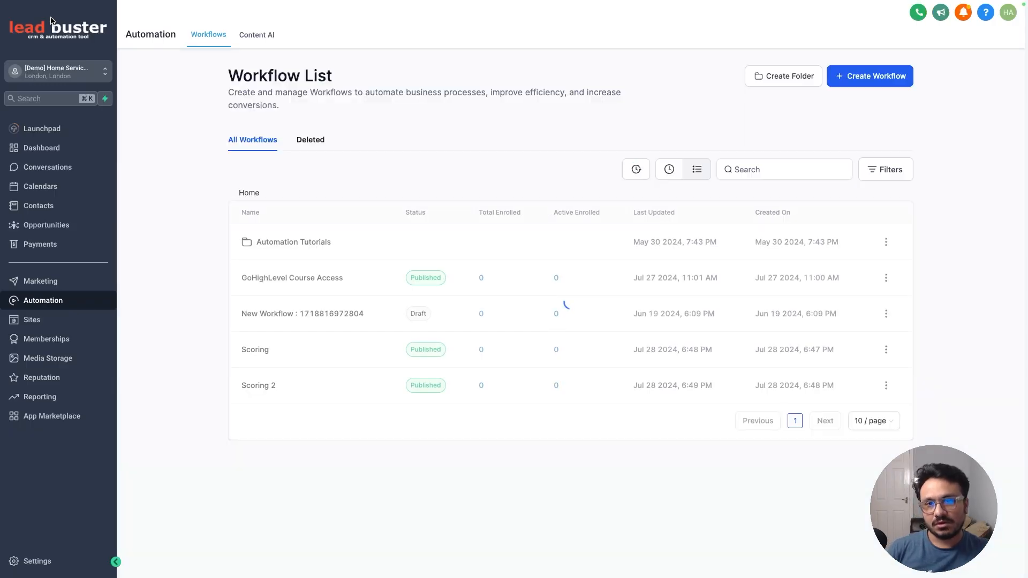